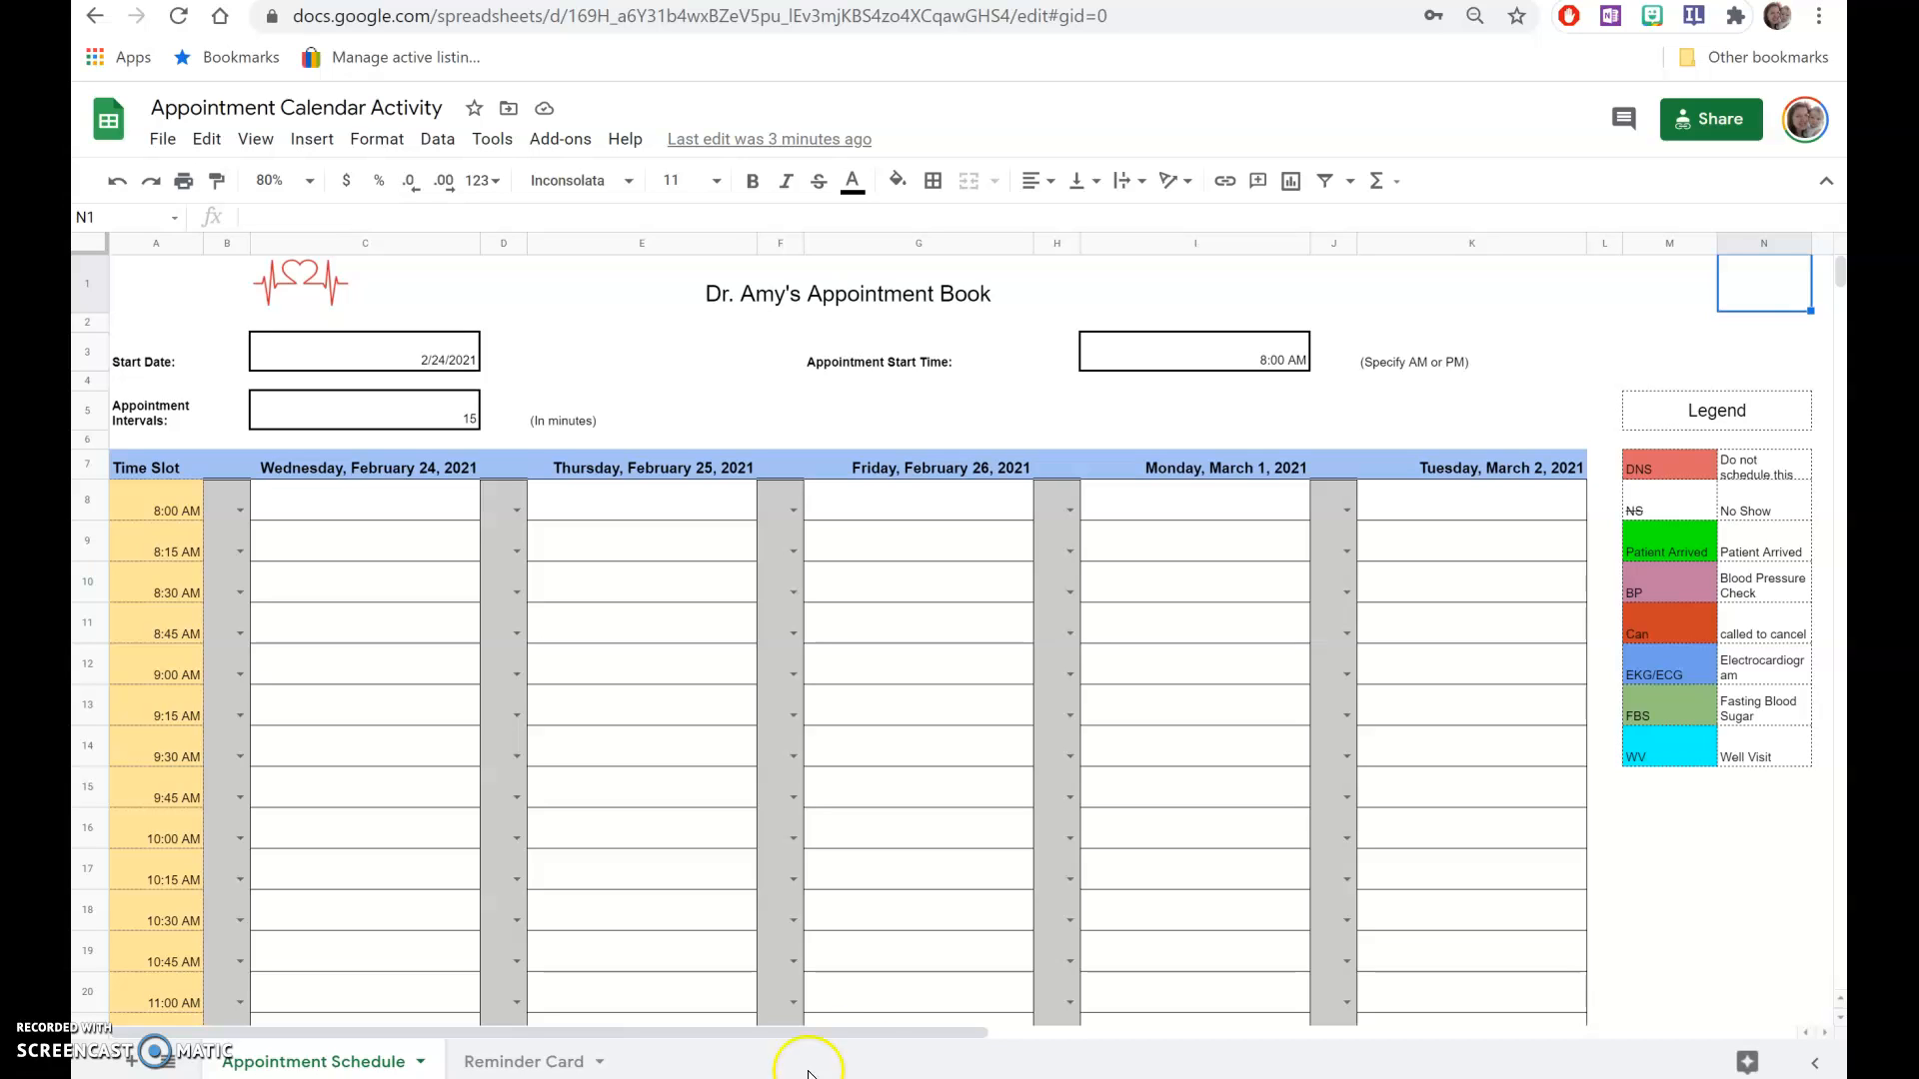
Set the appointment book's start date to 2/22/2021
left_click(405, 360)
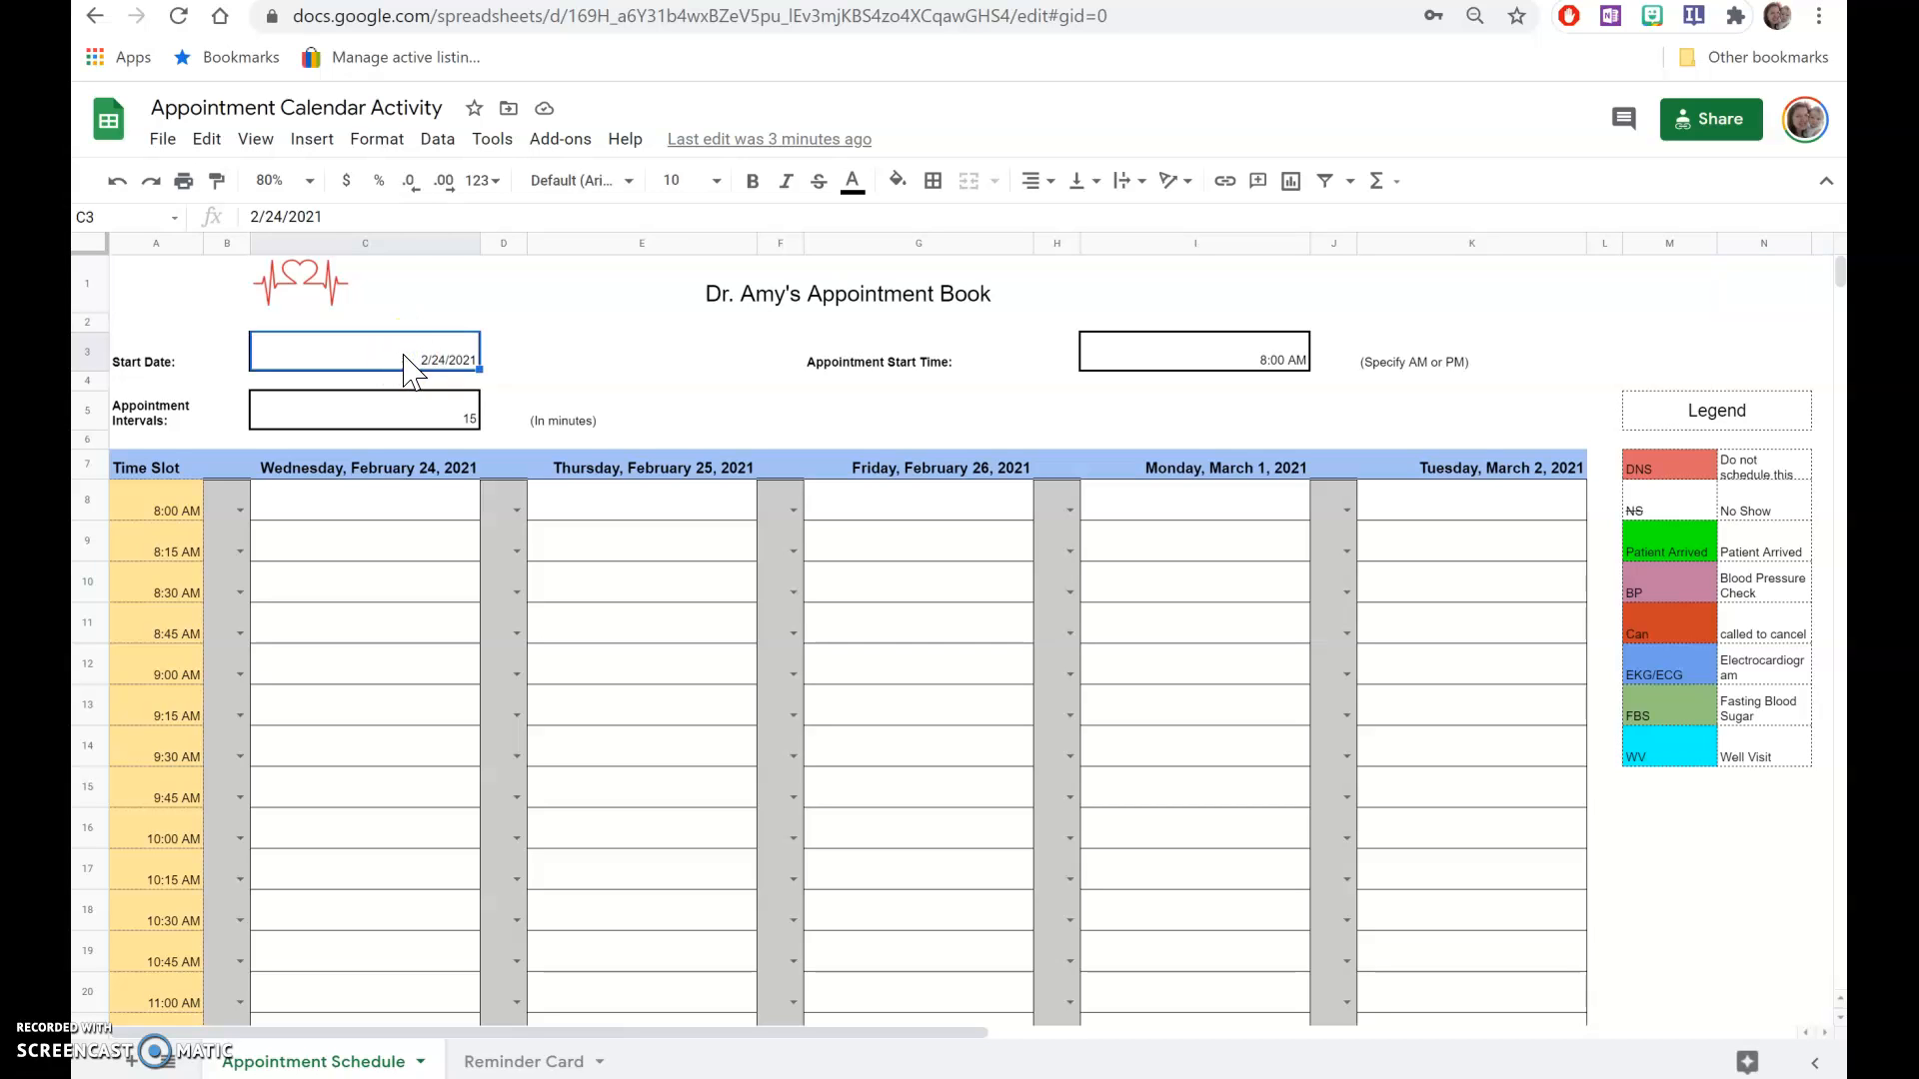
left_click_drag(377, 216, 232, 216)
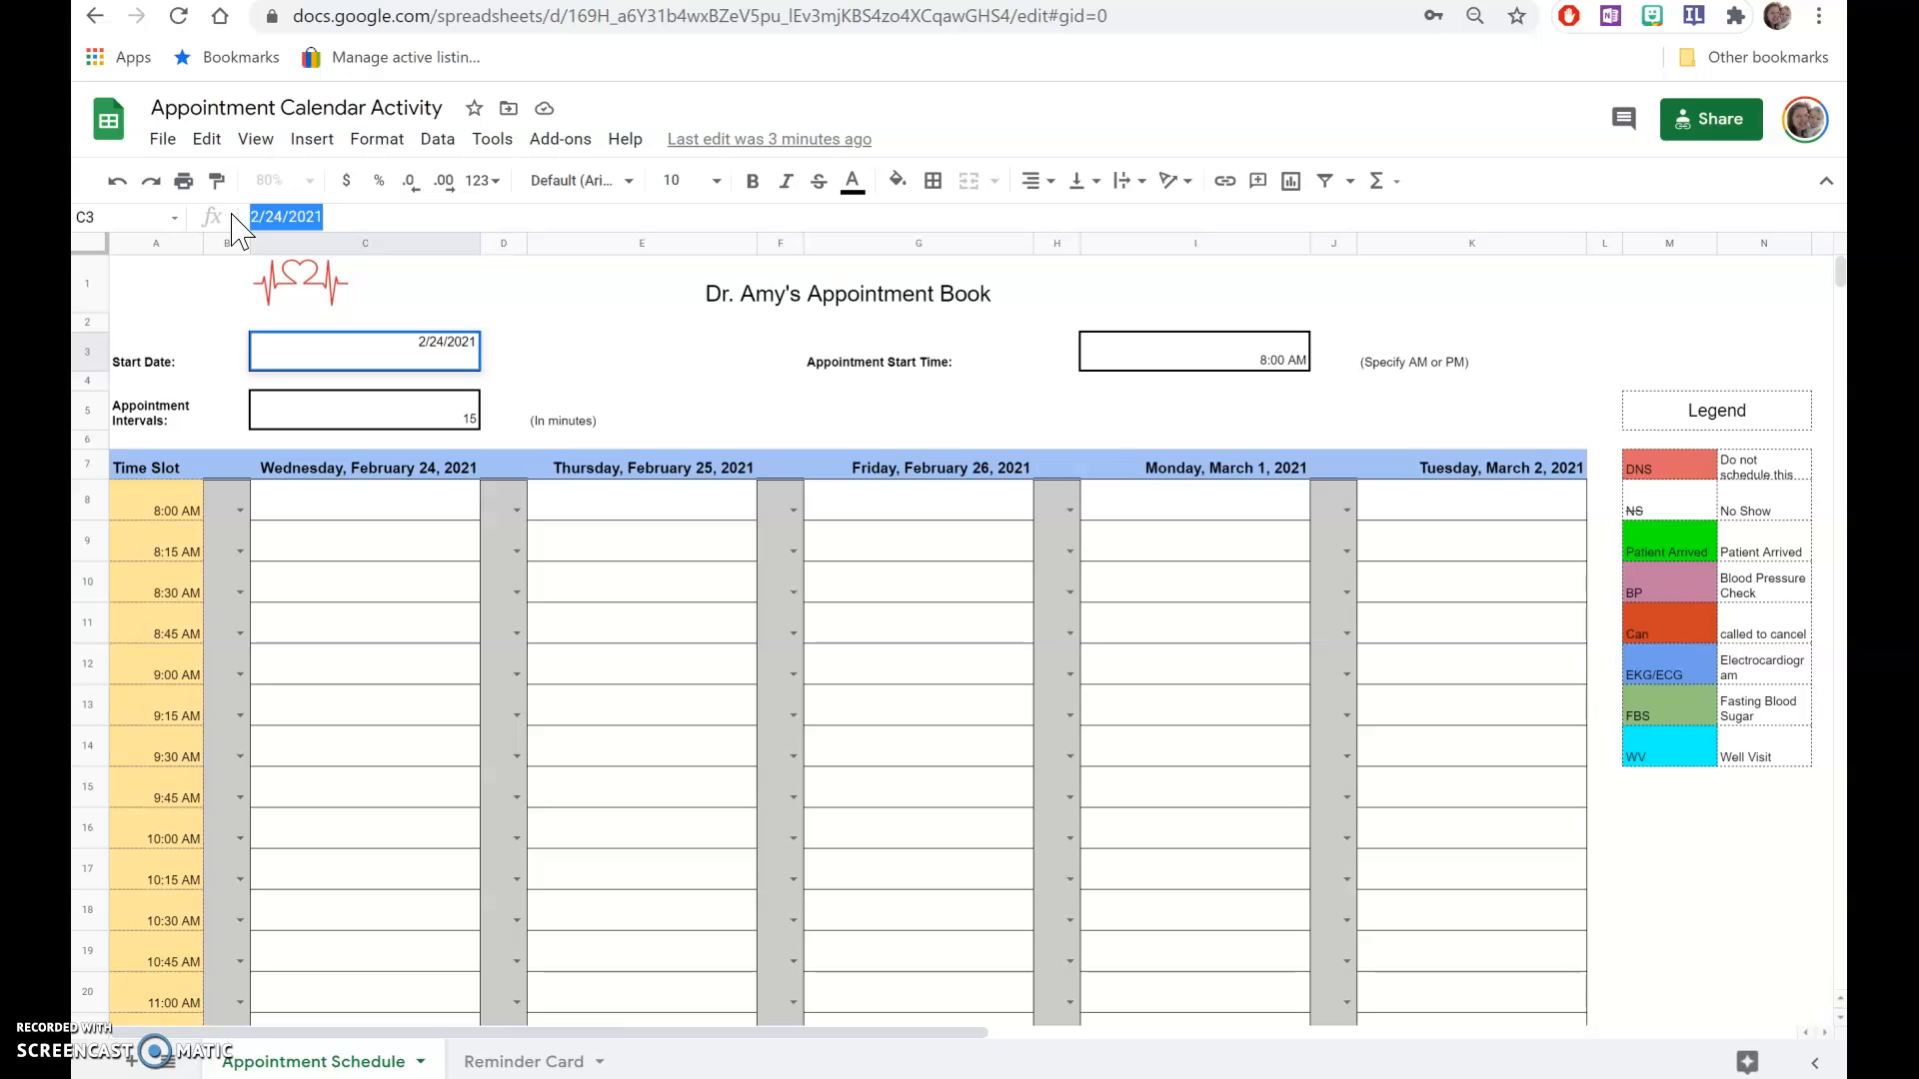
type("2/22/2021")
key("Return")
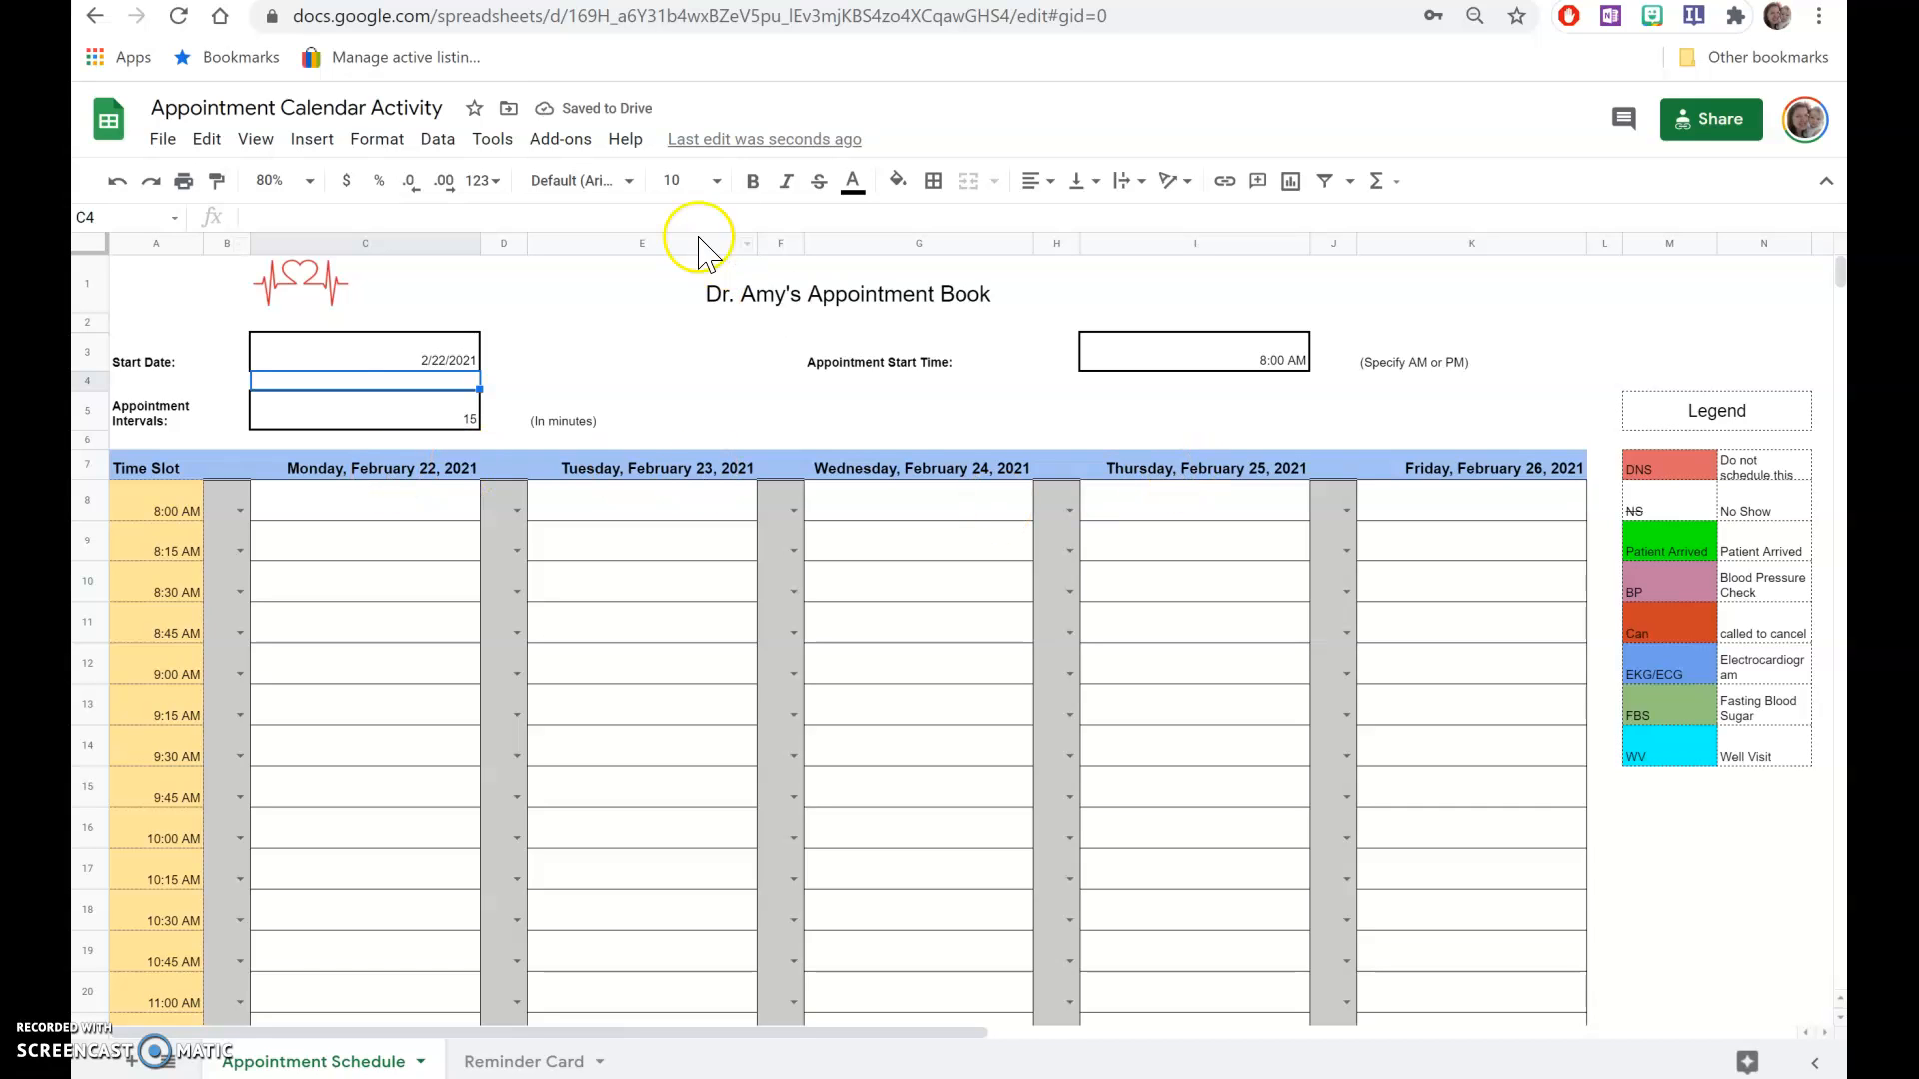
Change the schedule's start date back to 2/24/2021
left_click(408, 354)
left_click(286, 216)
key("BackSpace")
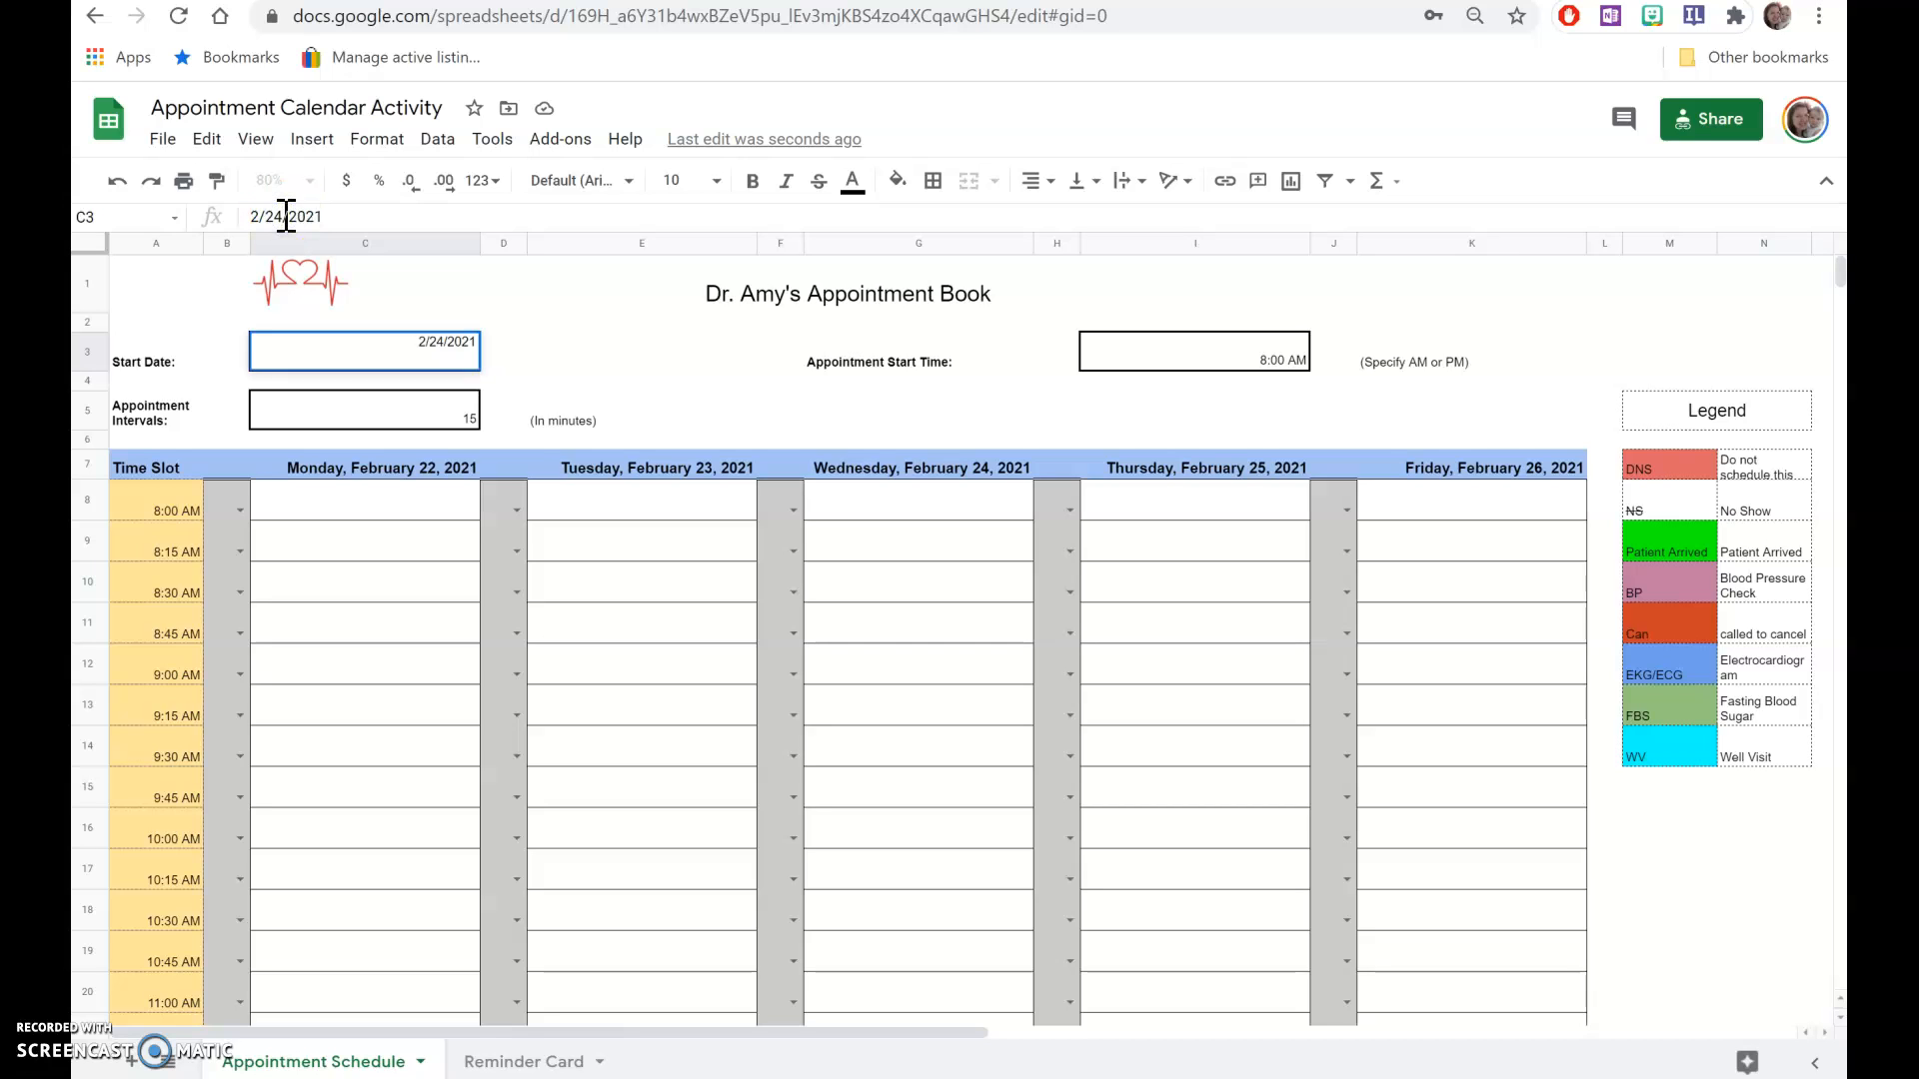
key("Return")
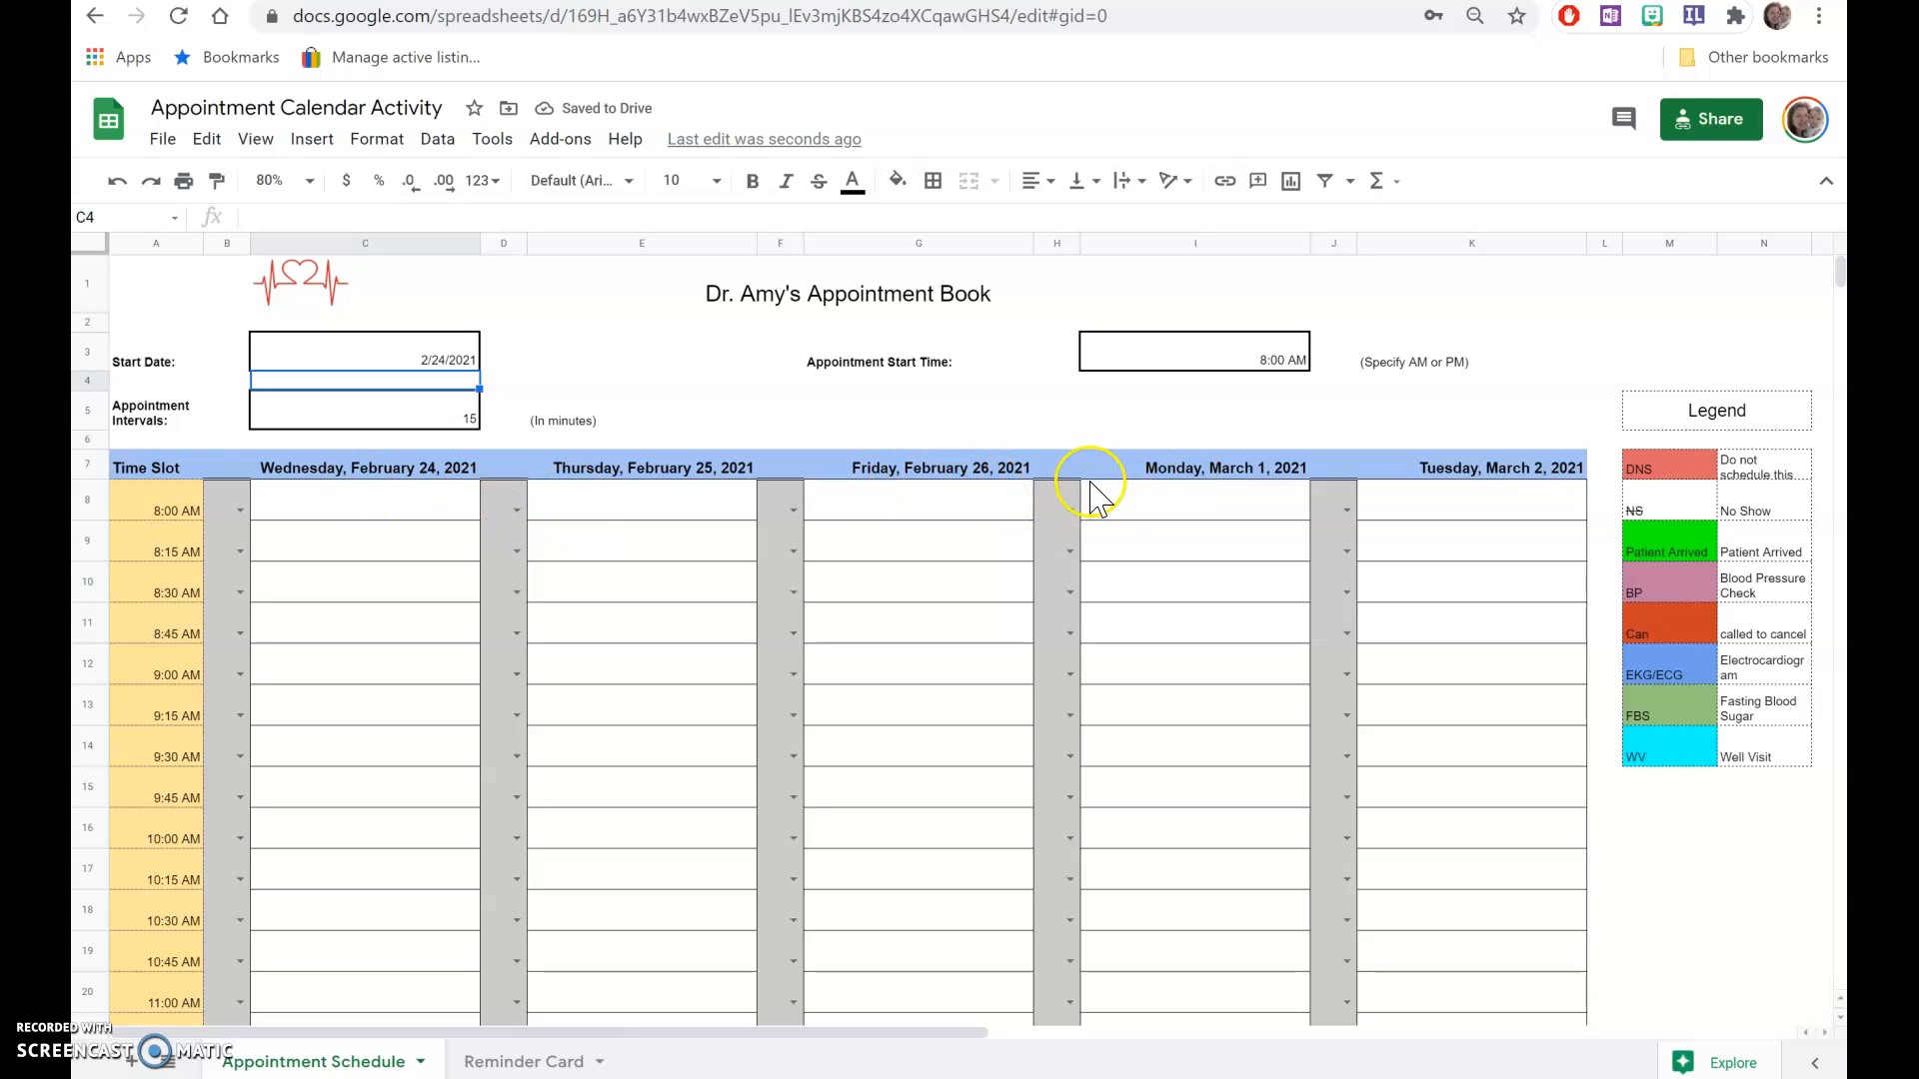
Set the appointment start time to 6:30 AM
left_click(1188, 360)
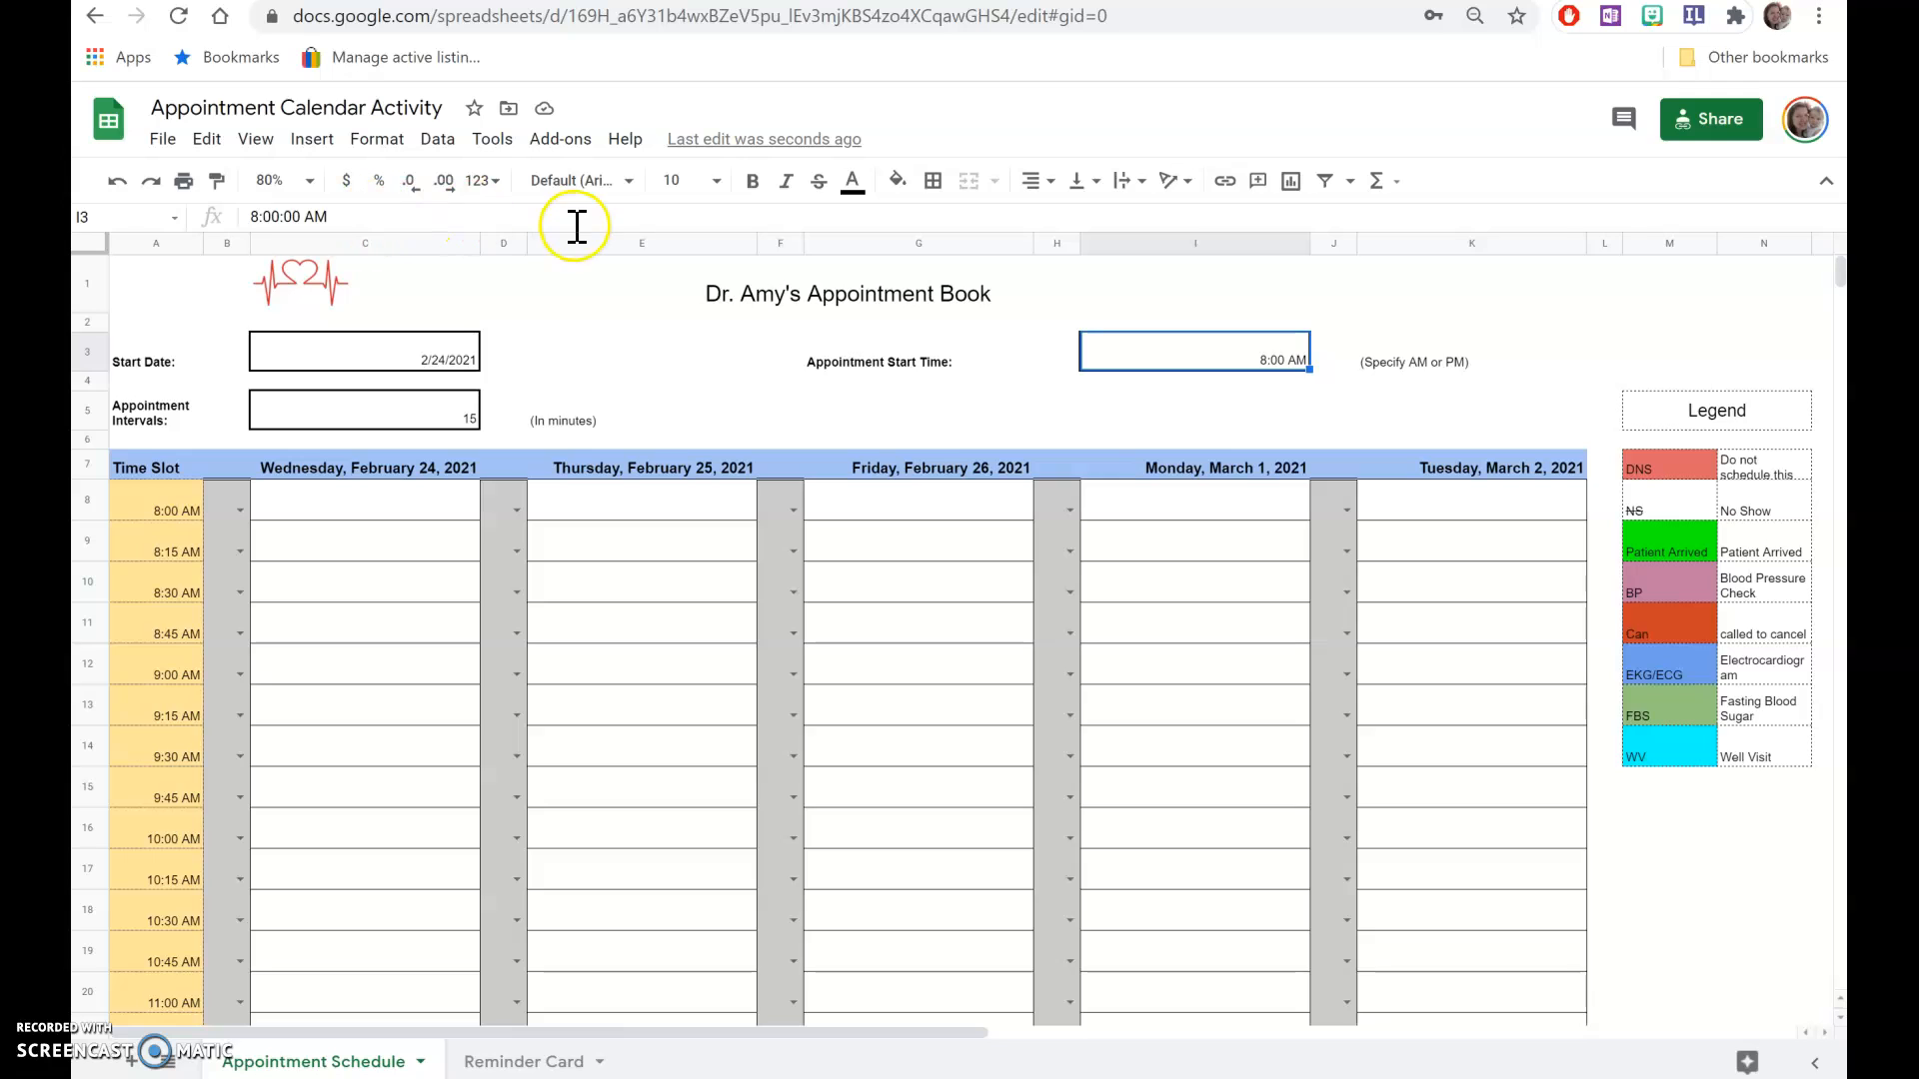
left_click_drag(527, 216, 163, 214)
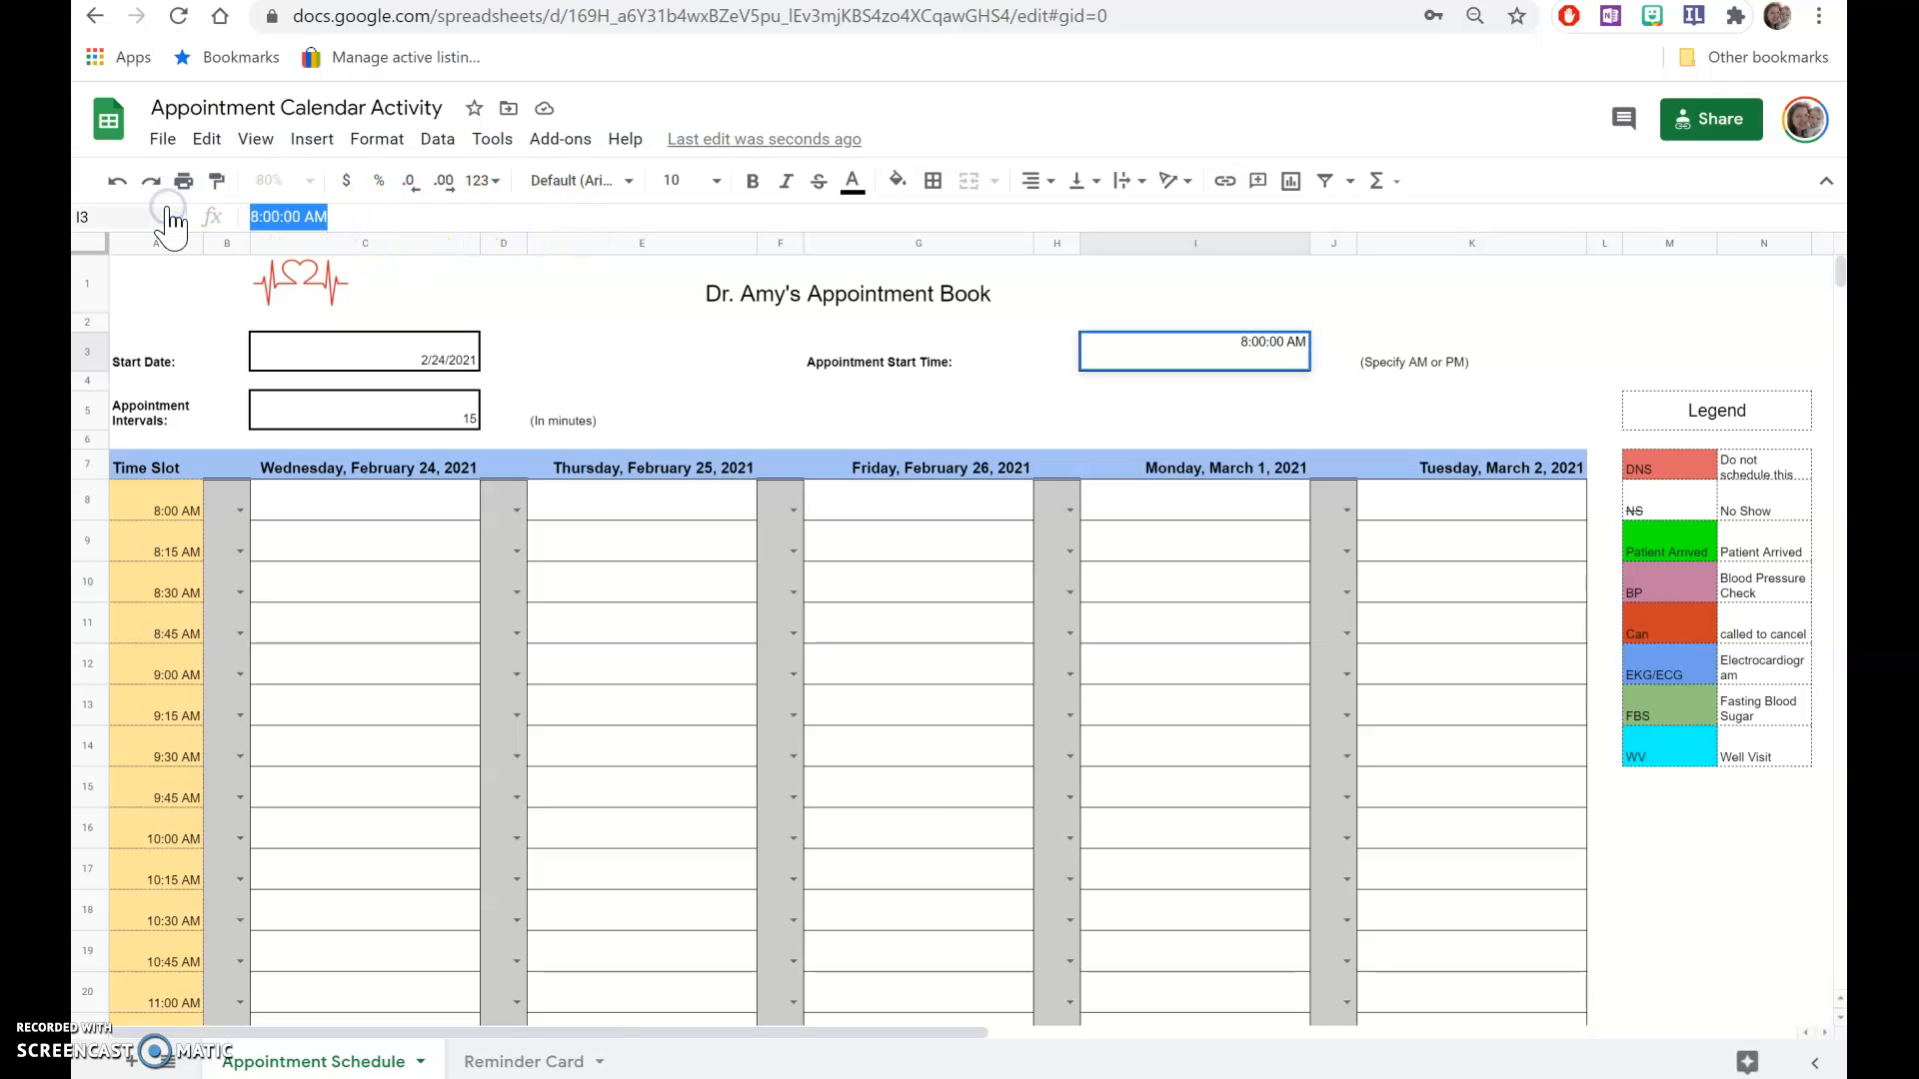
type("6:30 AM")
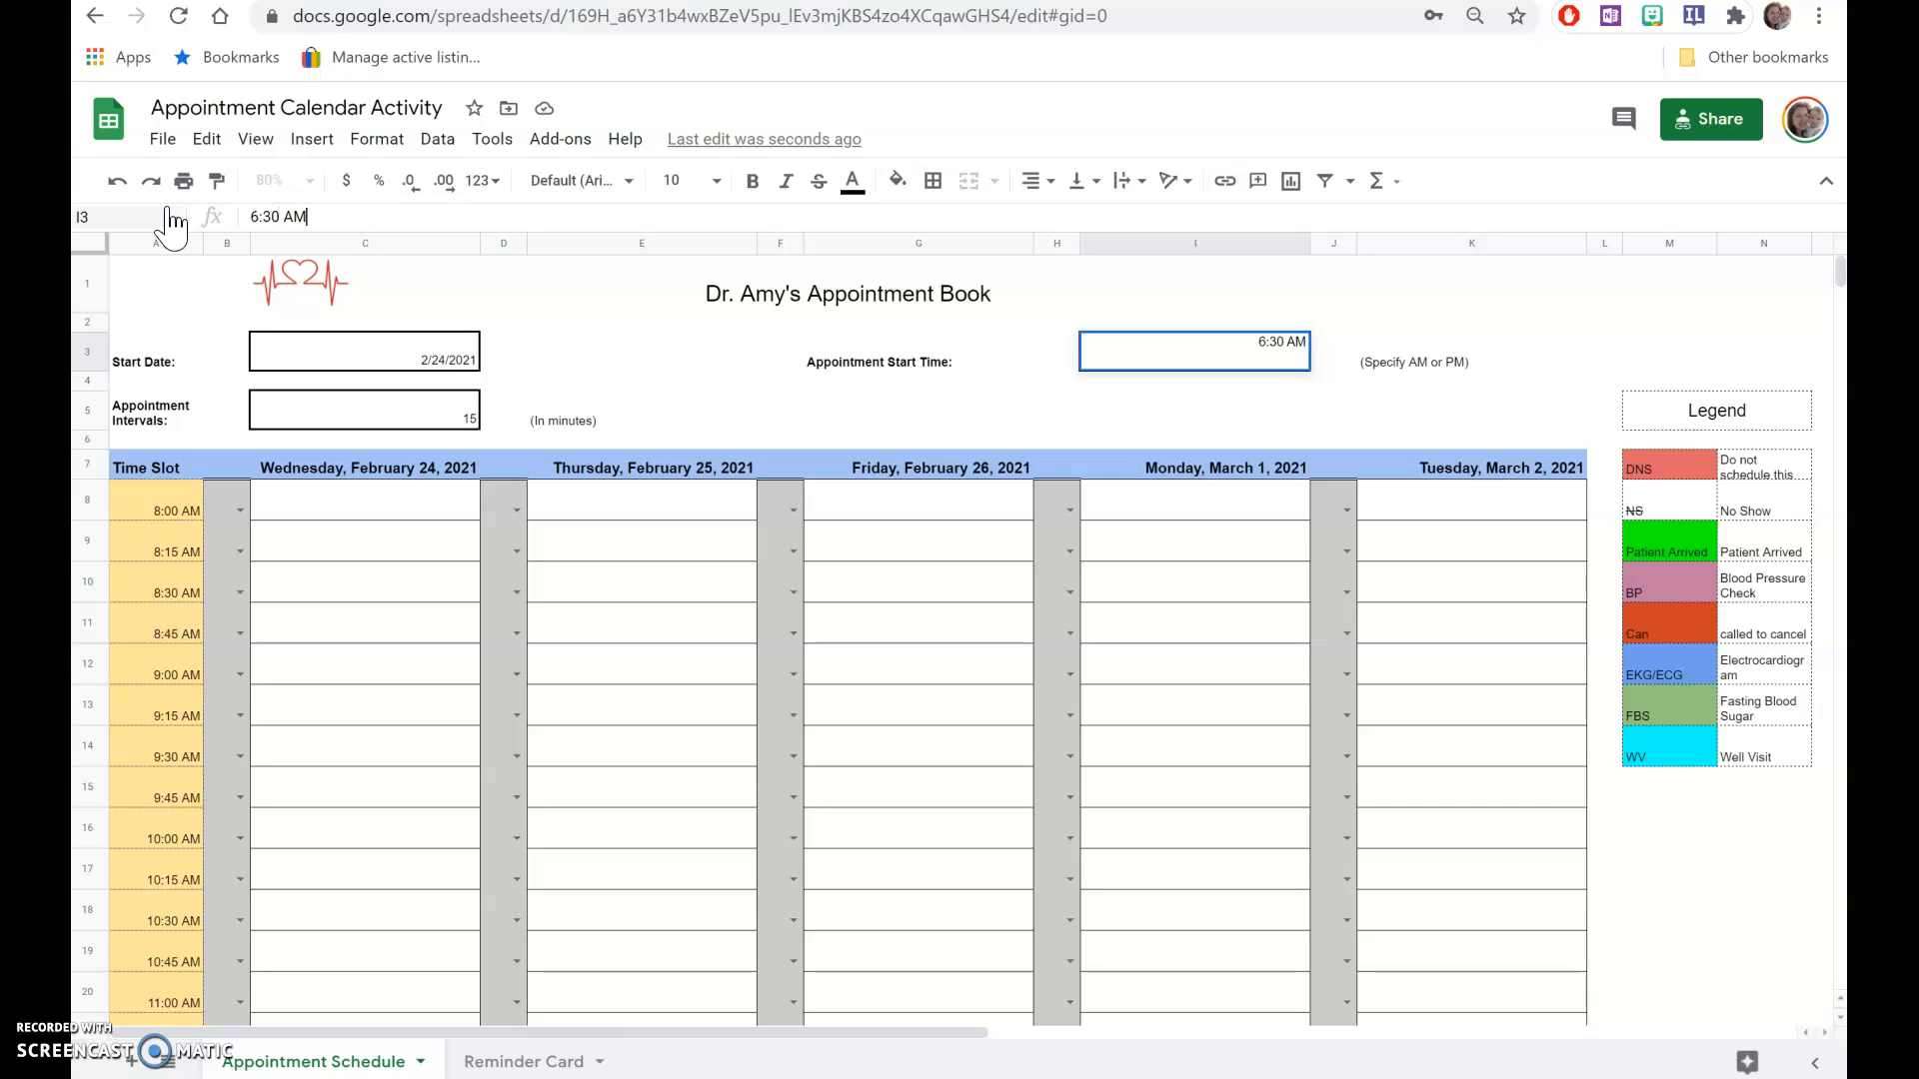
key("Return")
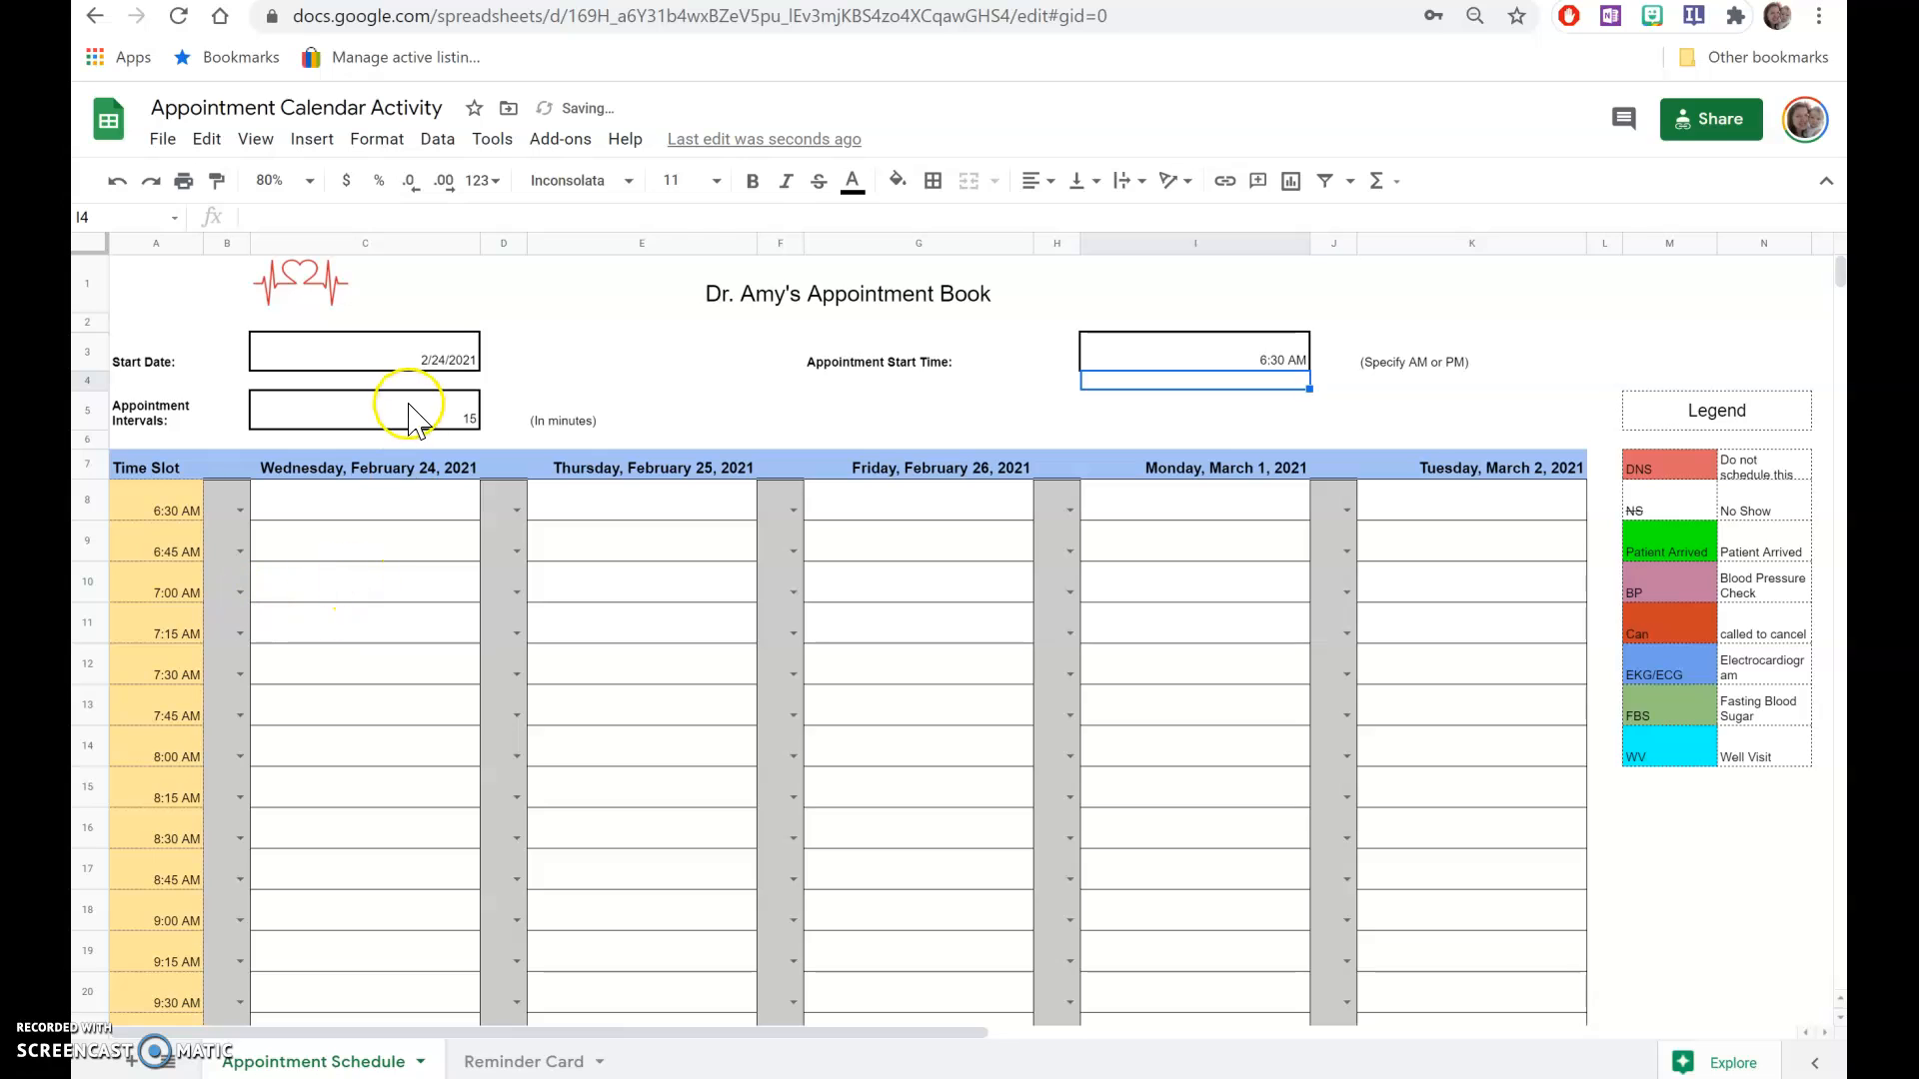
Set the appointment interval to 30 minutes
left_click(405, 419)
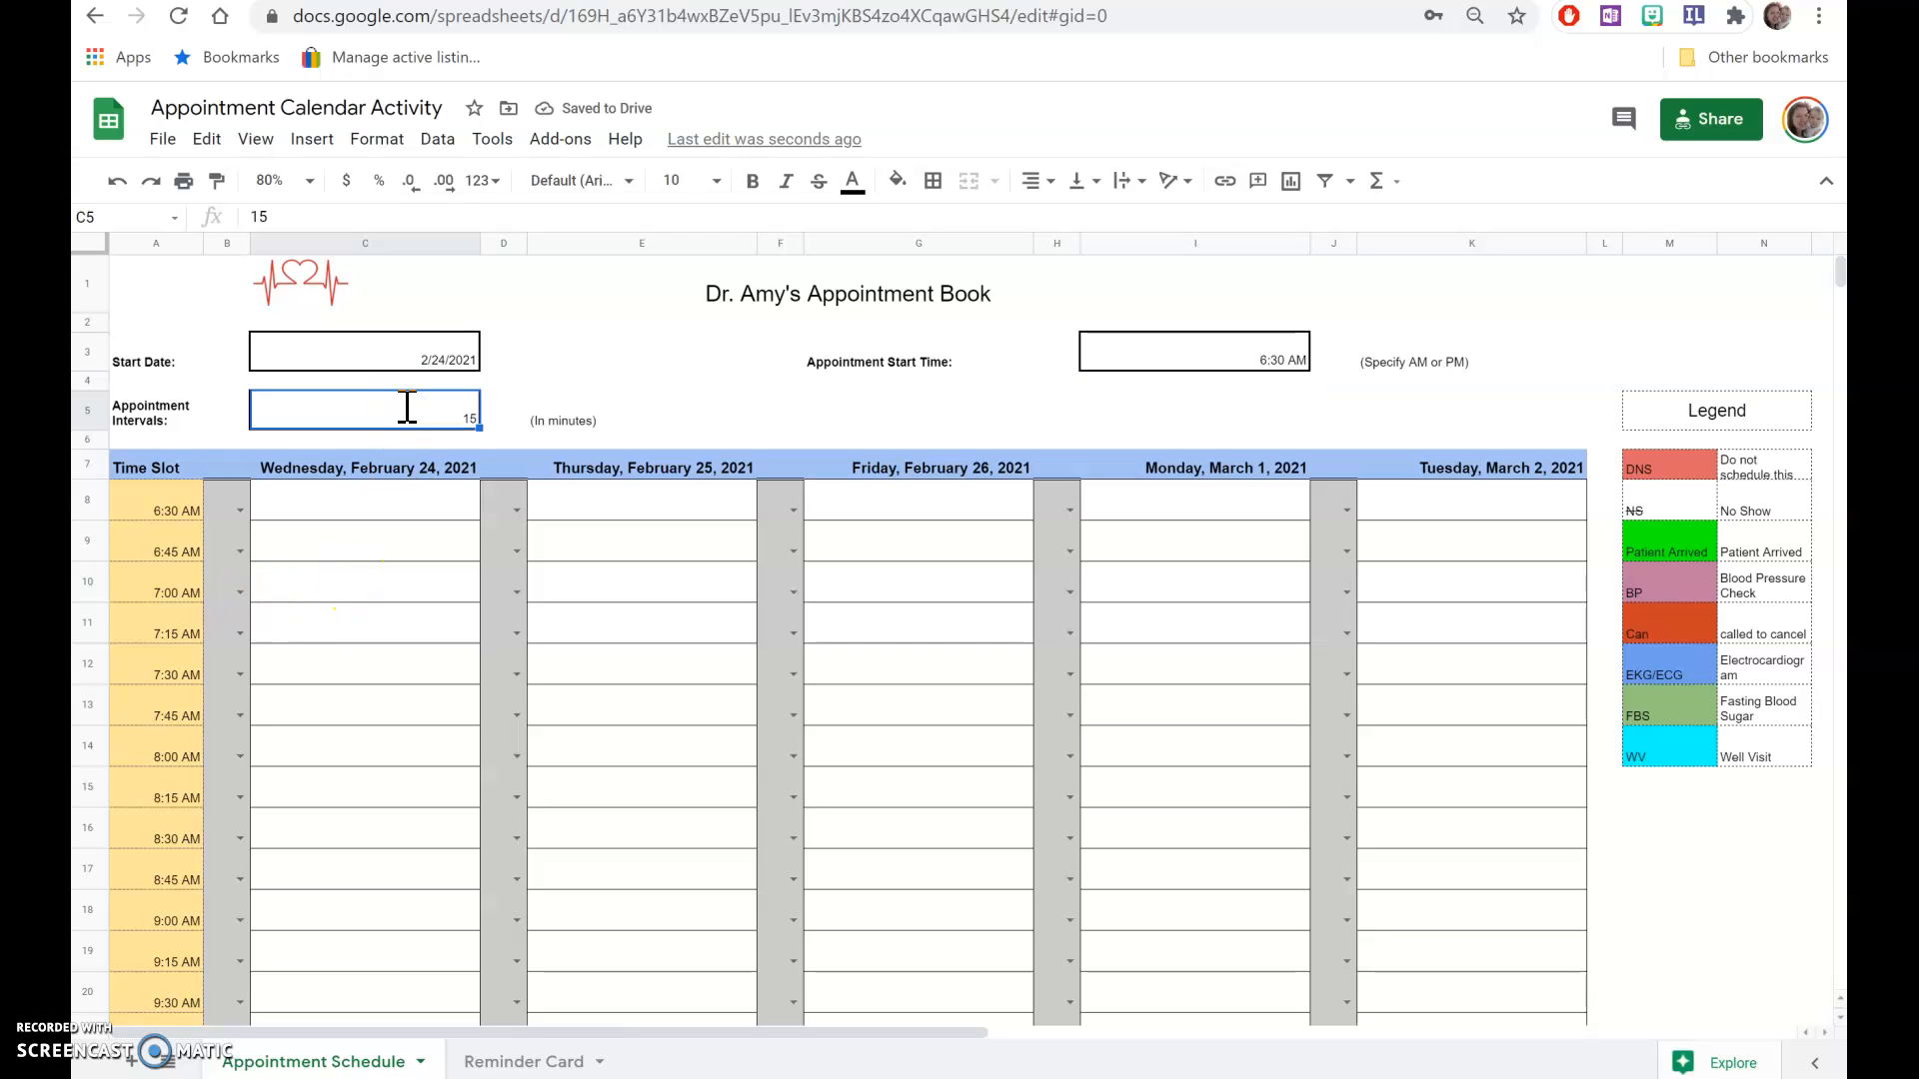
type("30")
key("Return")
Return the appointment interval to 15 minutes
left_click(405, 420)
type("15")
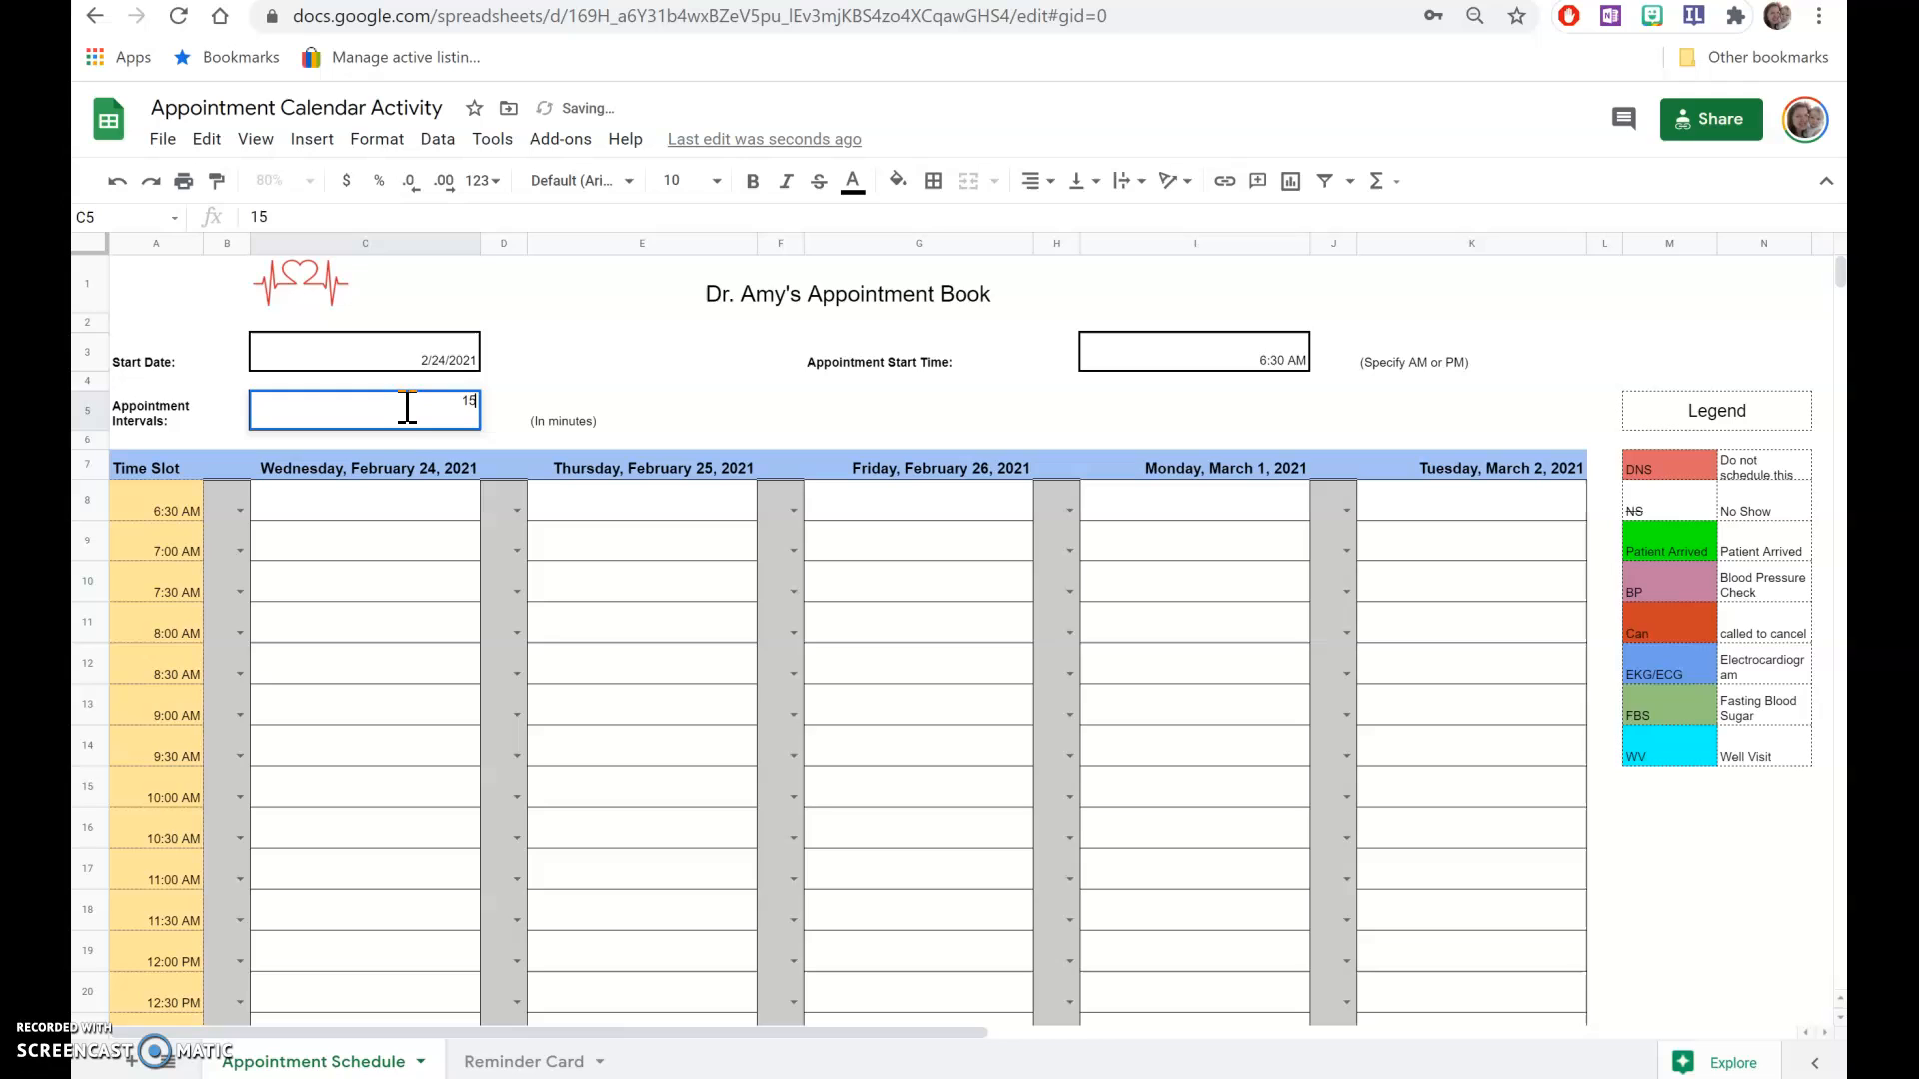
key("Return")
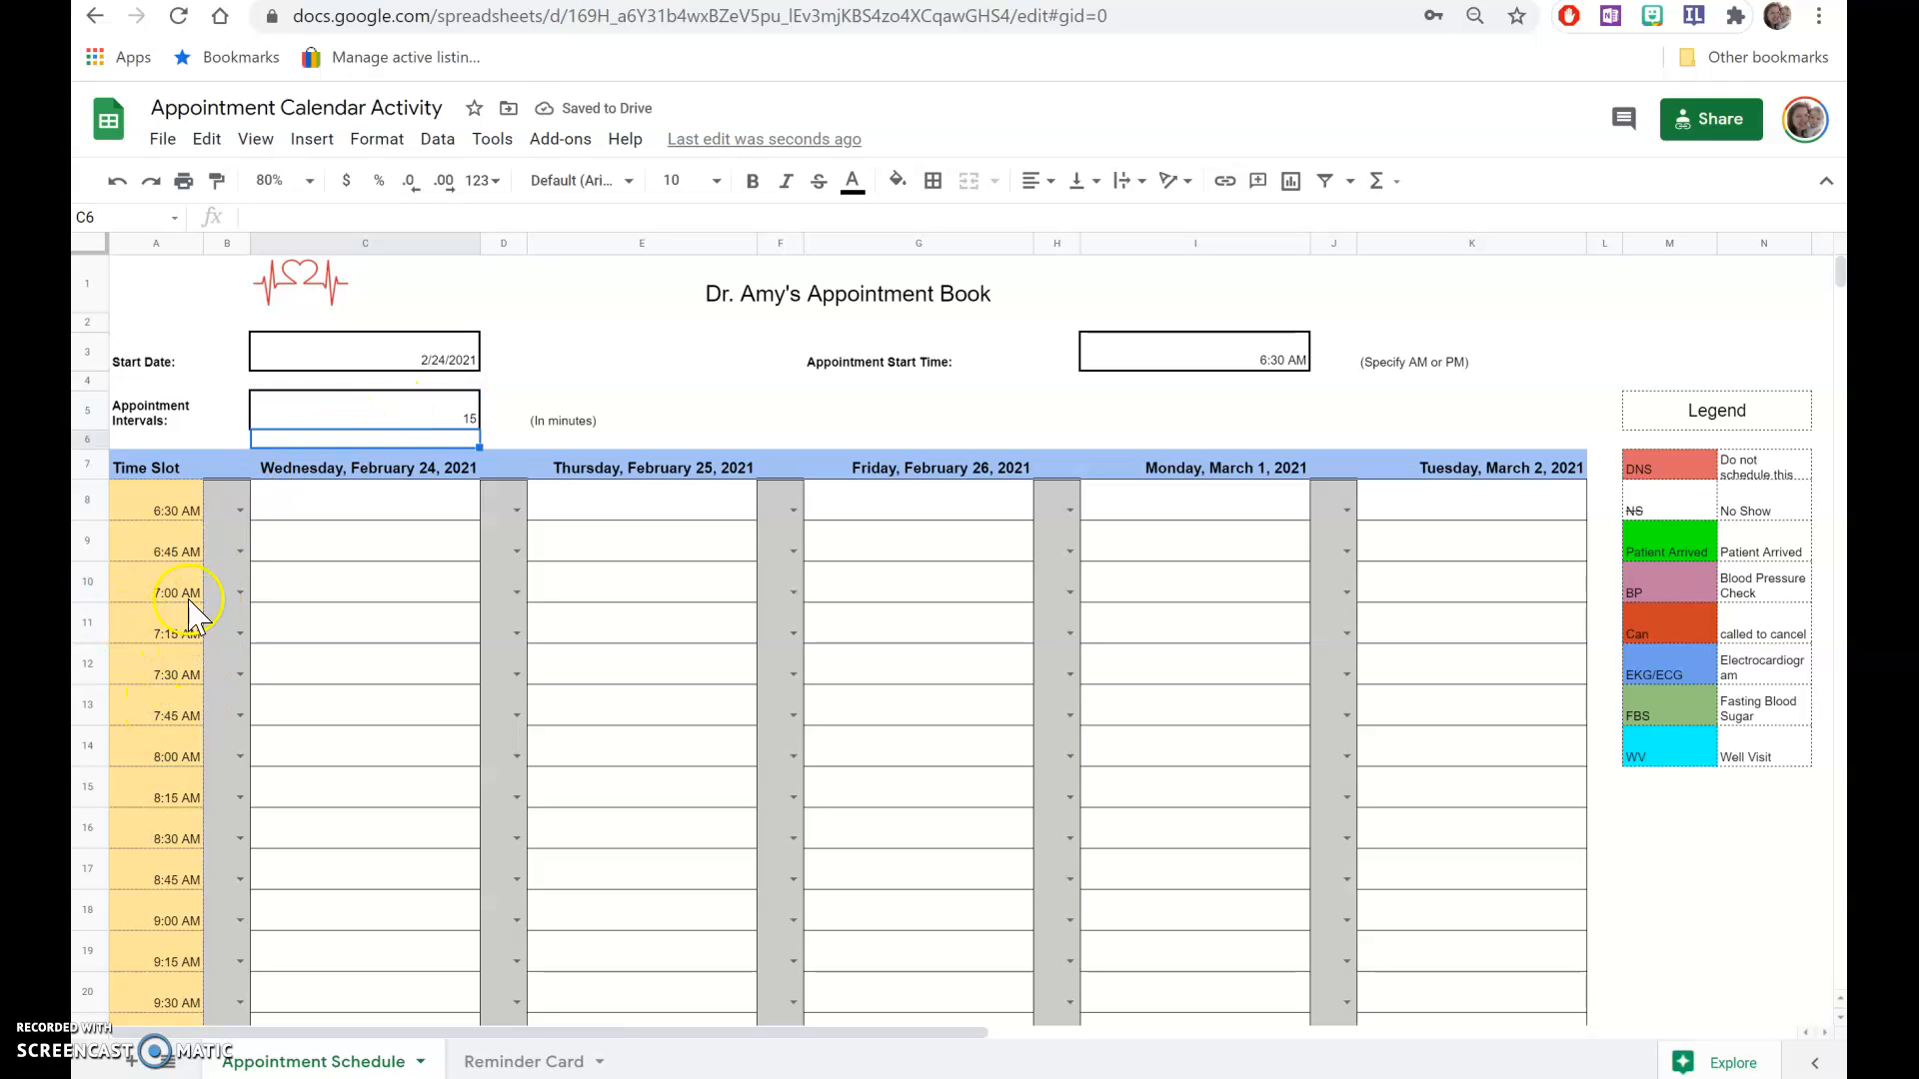
left_click(415, 420)
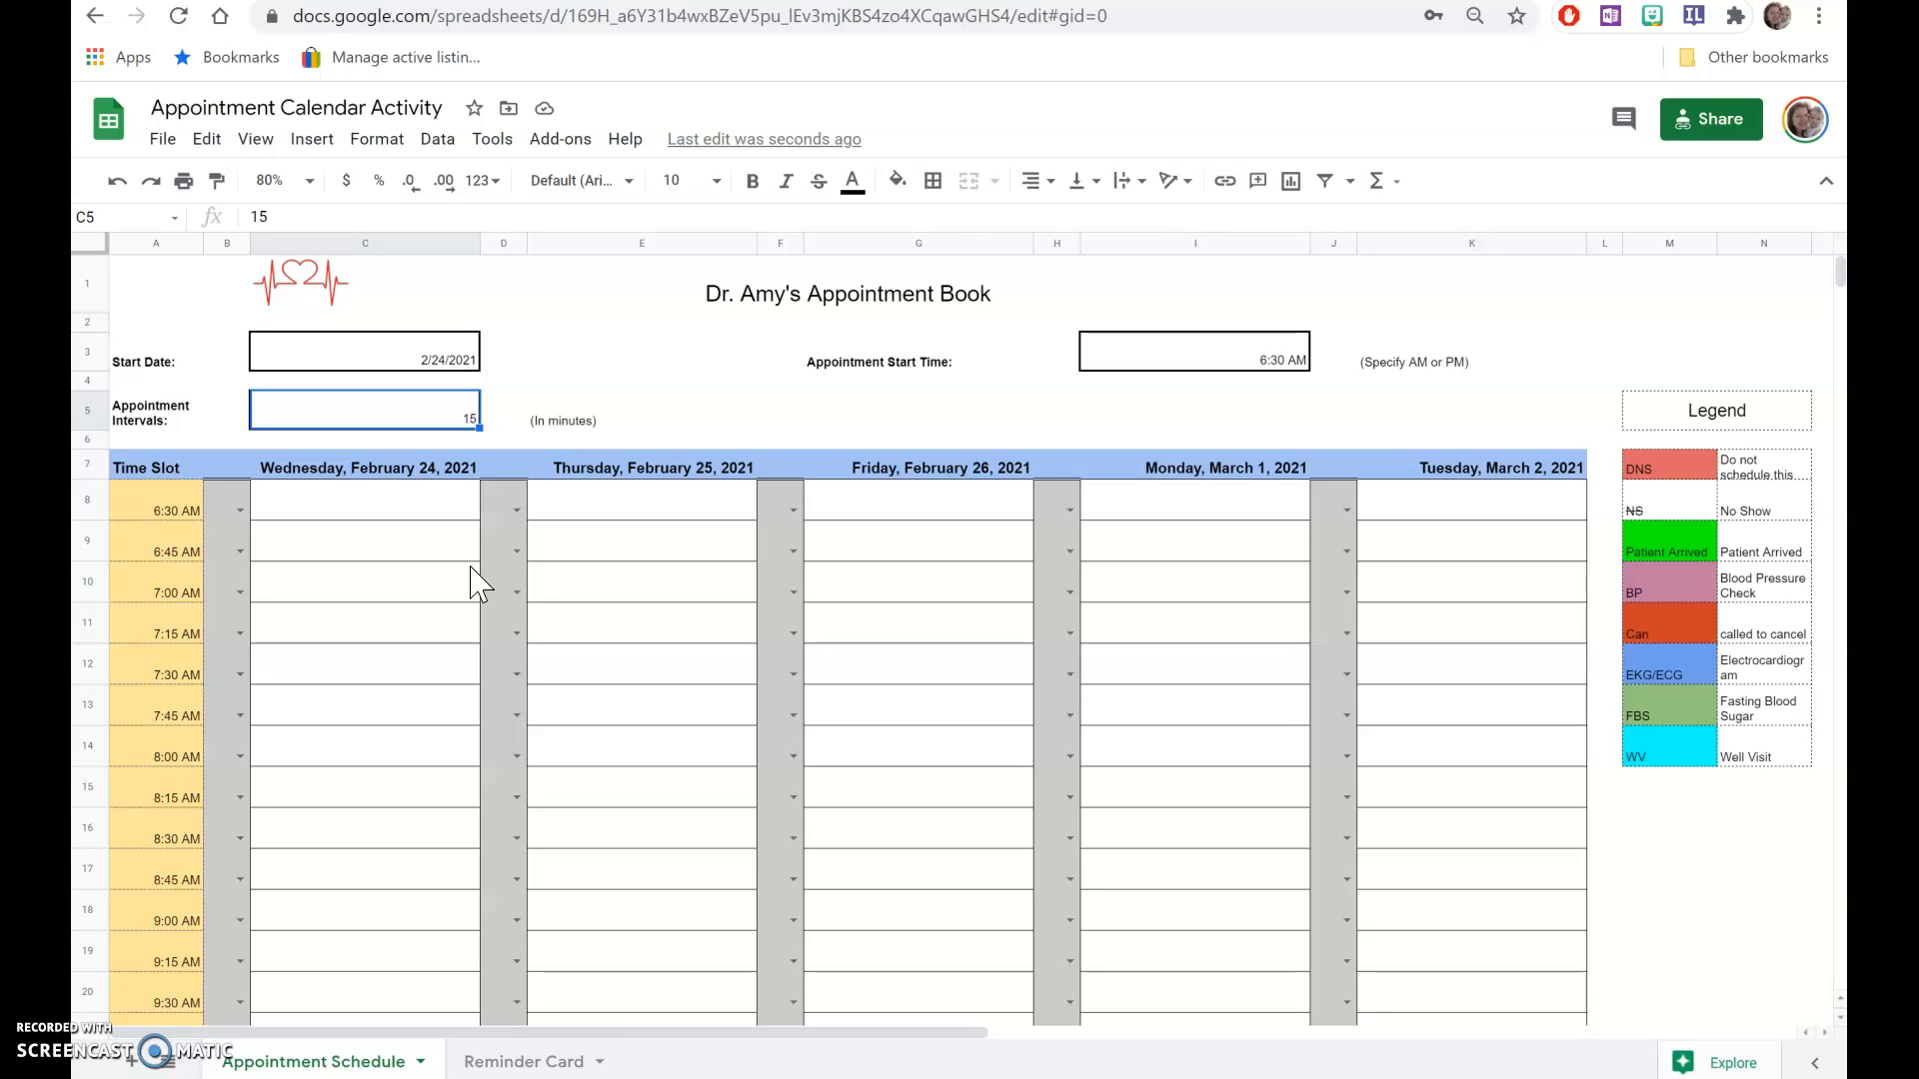
Enter the patient's full name in the 6:30 AM slot for Wednesday, February 24, 2021
left_click(370, 530)
type("Joe Smith")
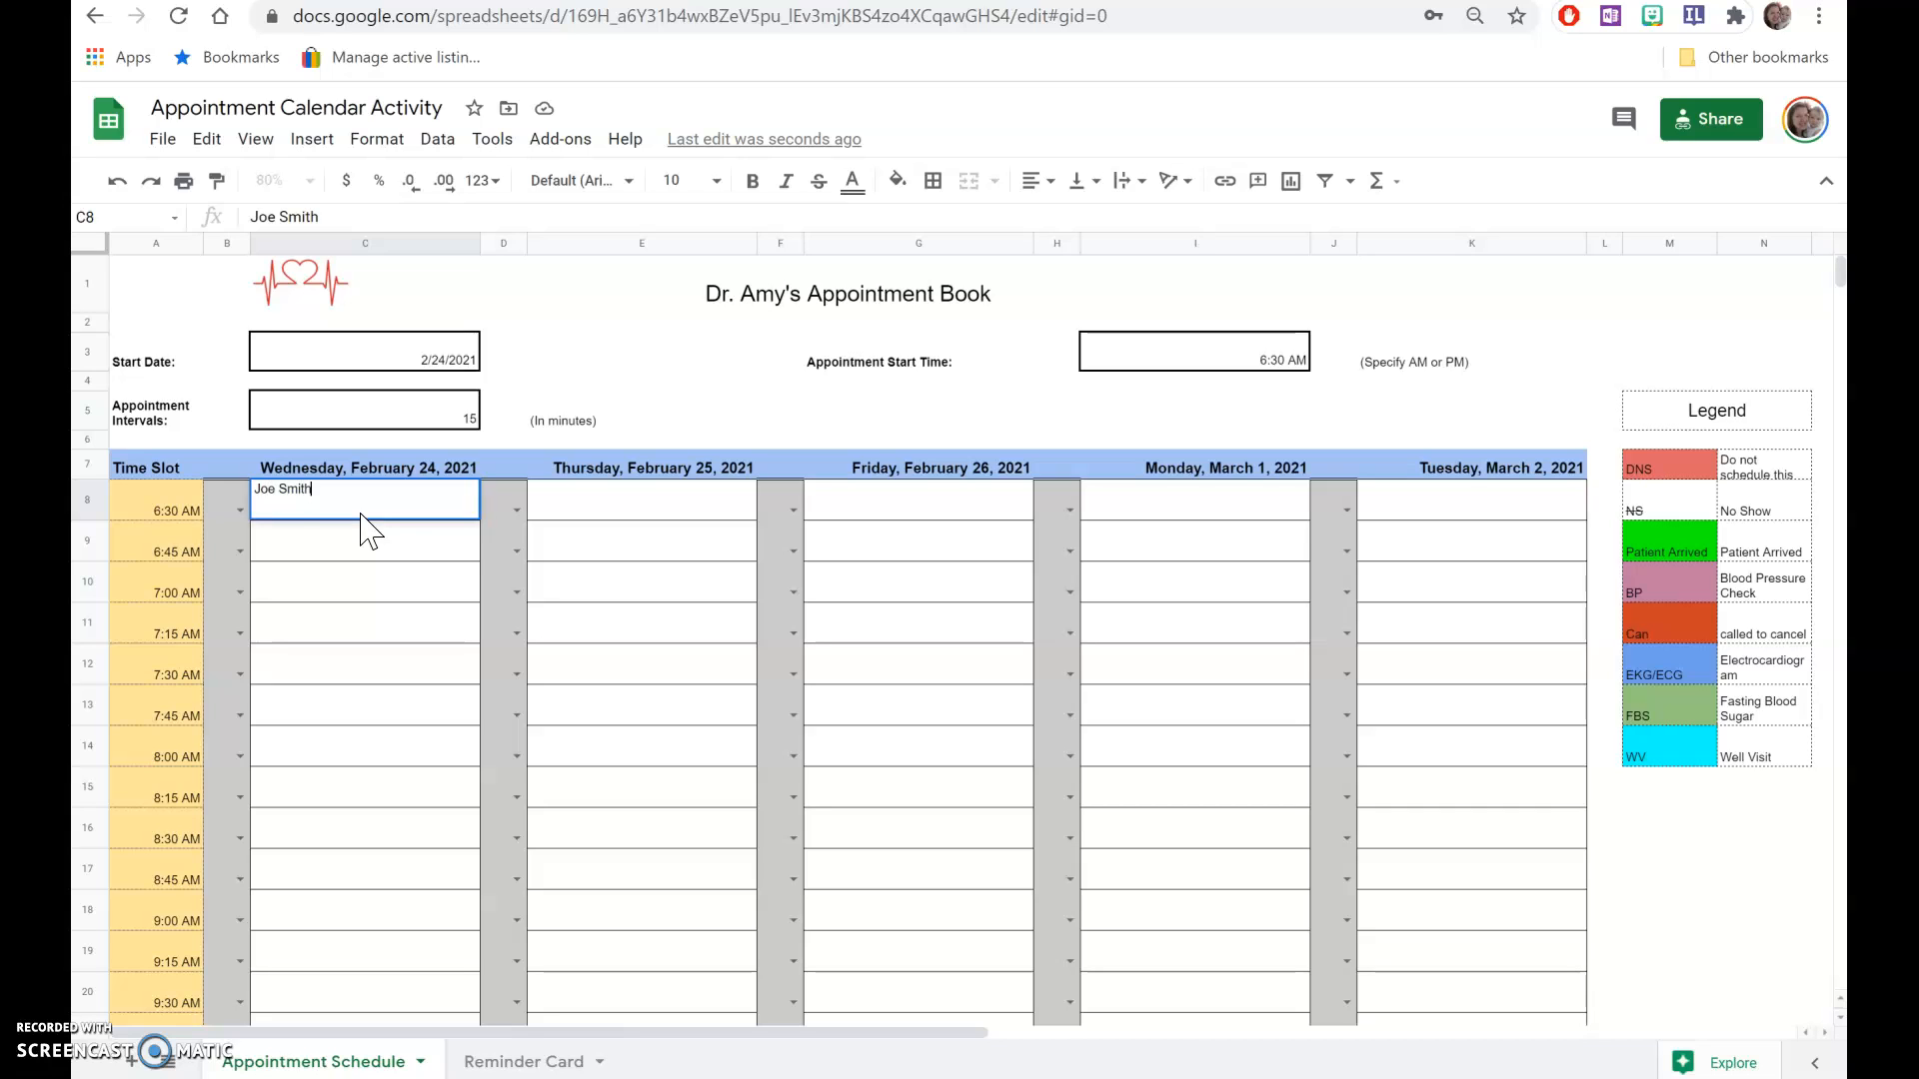
key("Return")
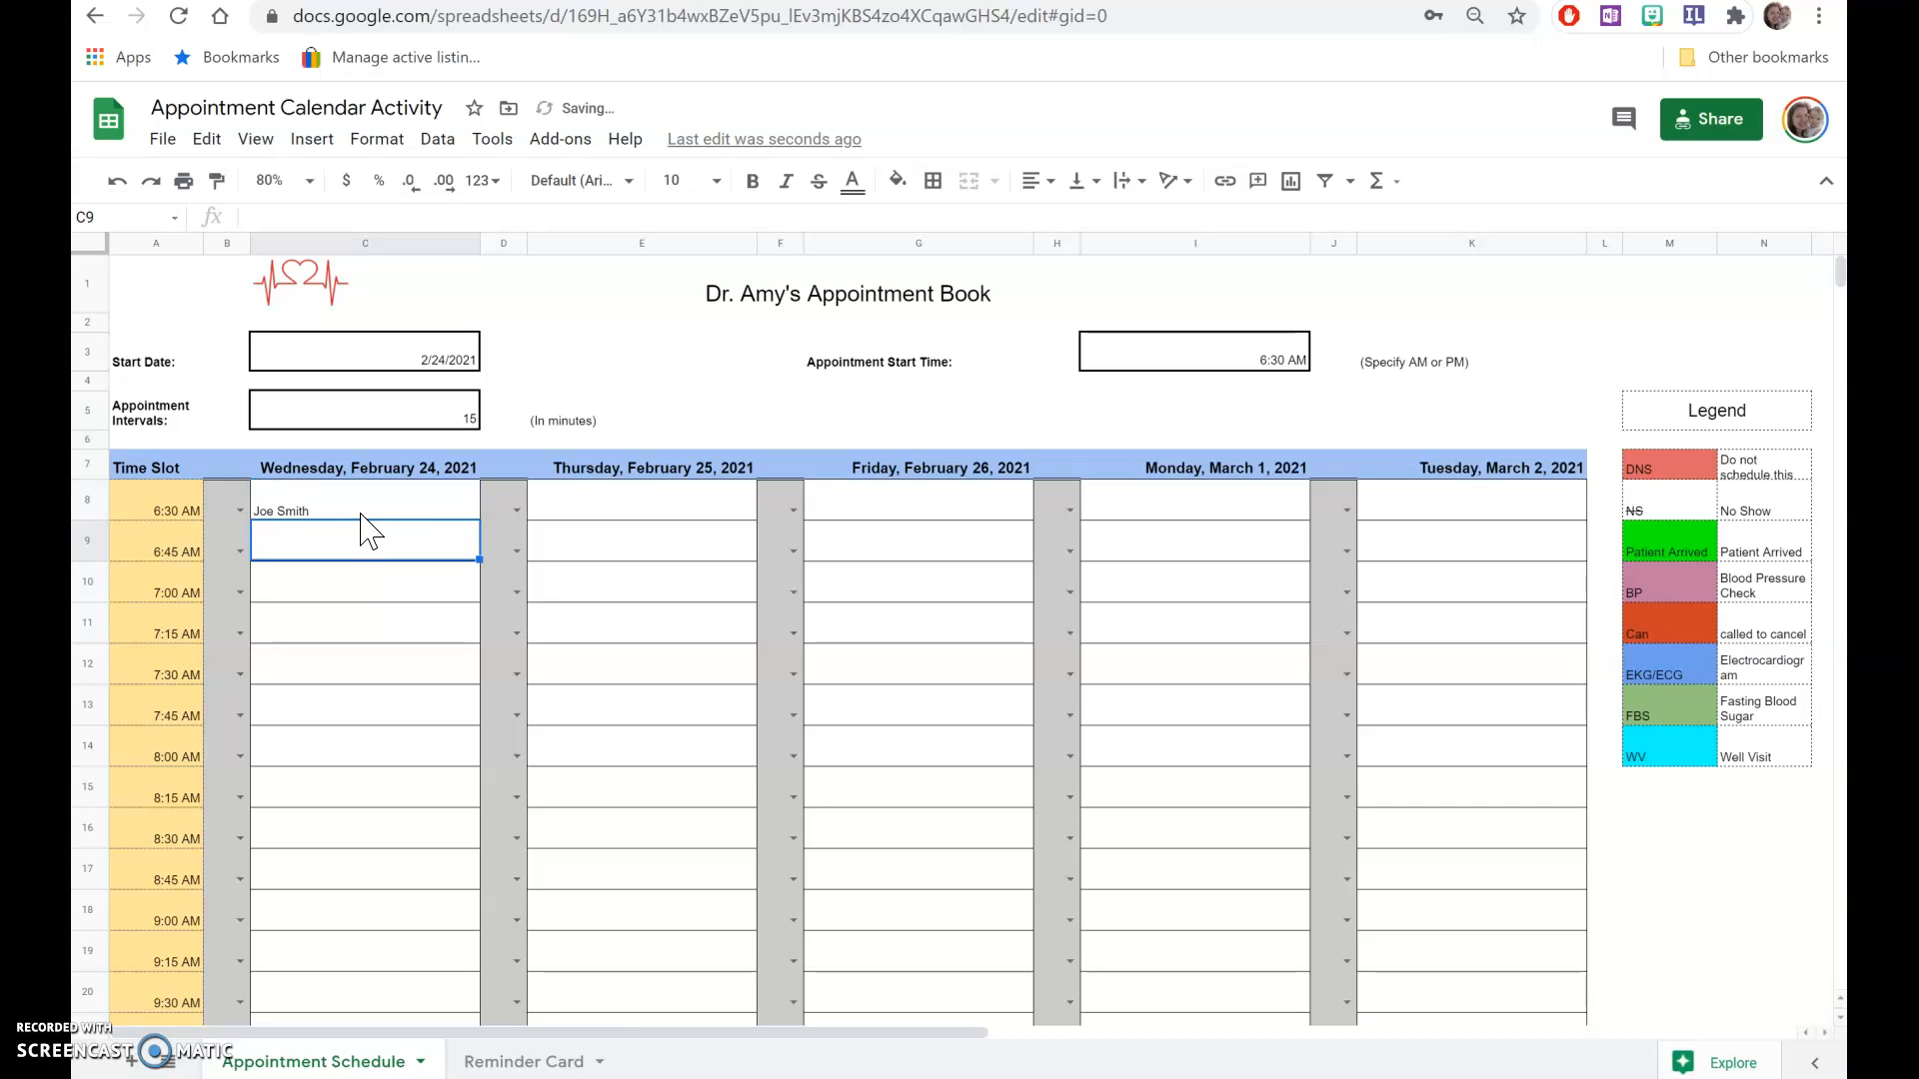
left_click(385, 508)
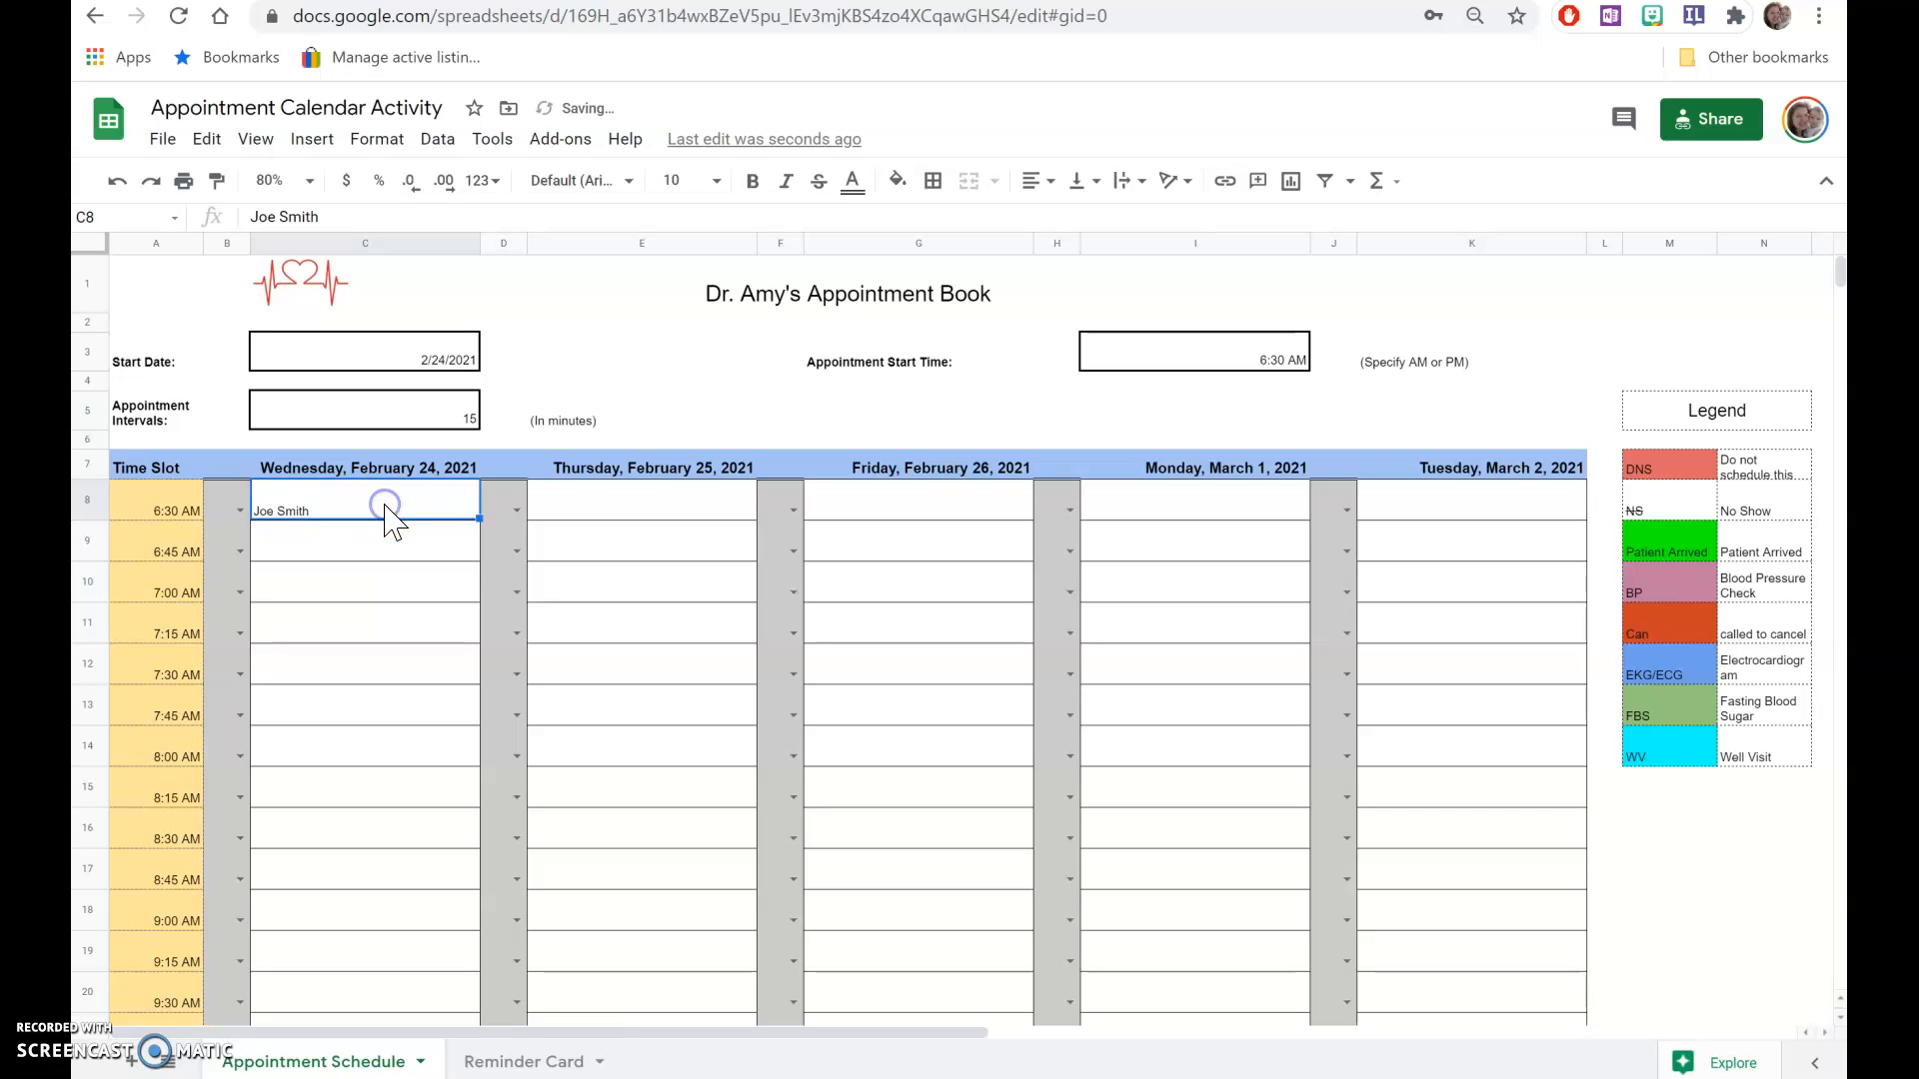
Assign the BP code to Wednesday's 6:30 AM appointment
left_click(240, 512)
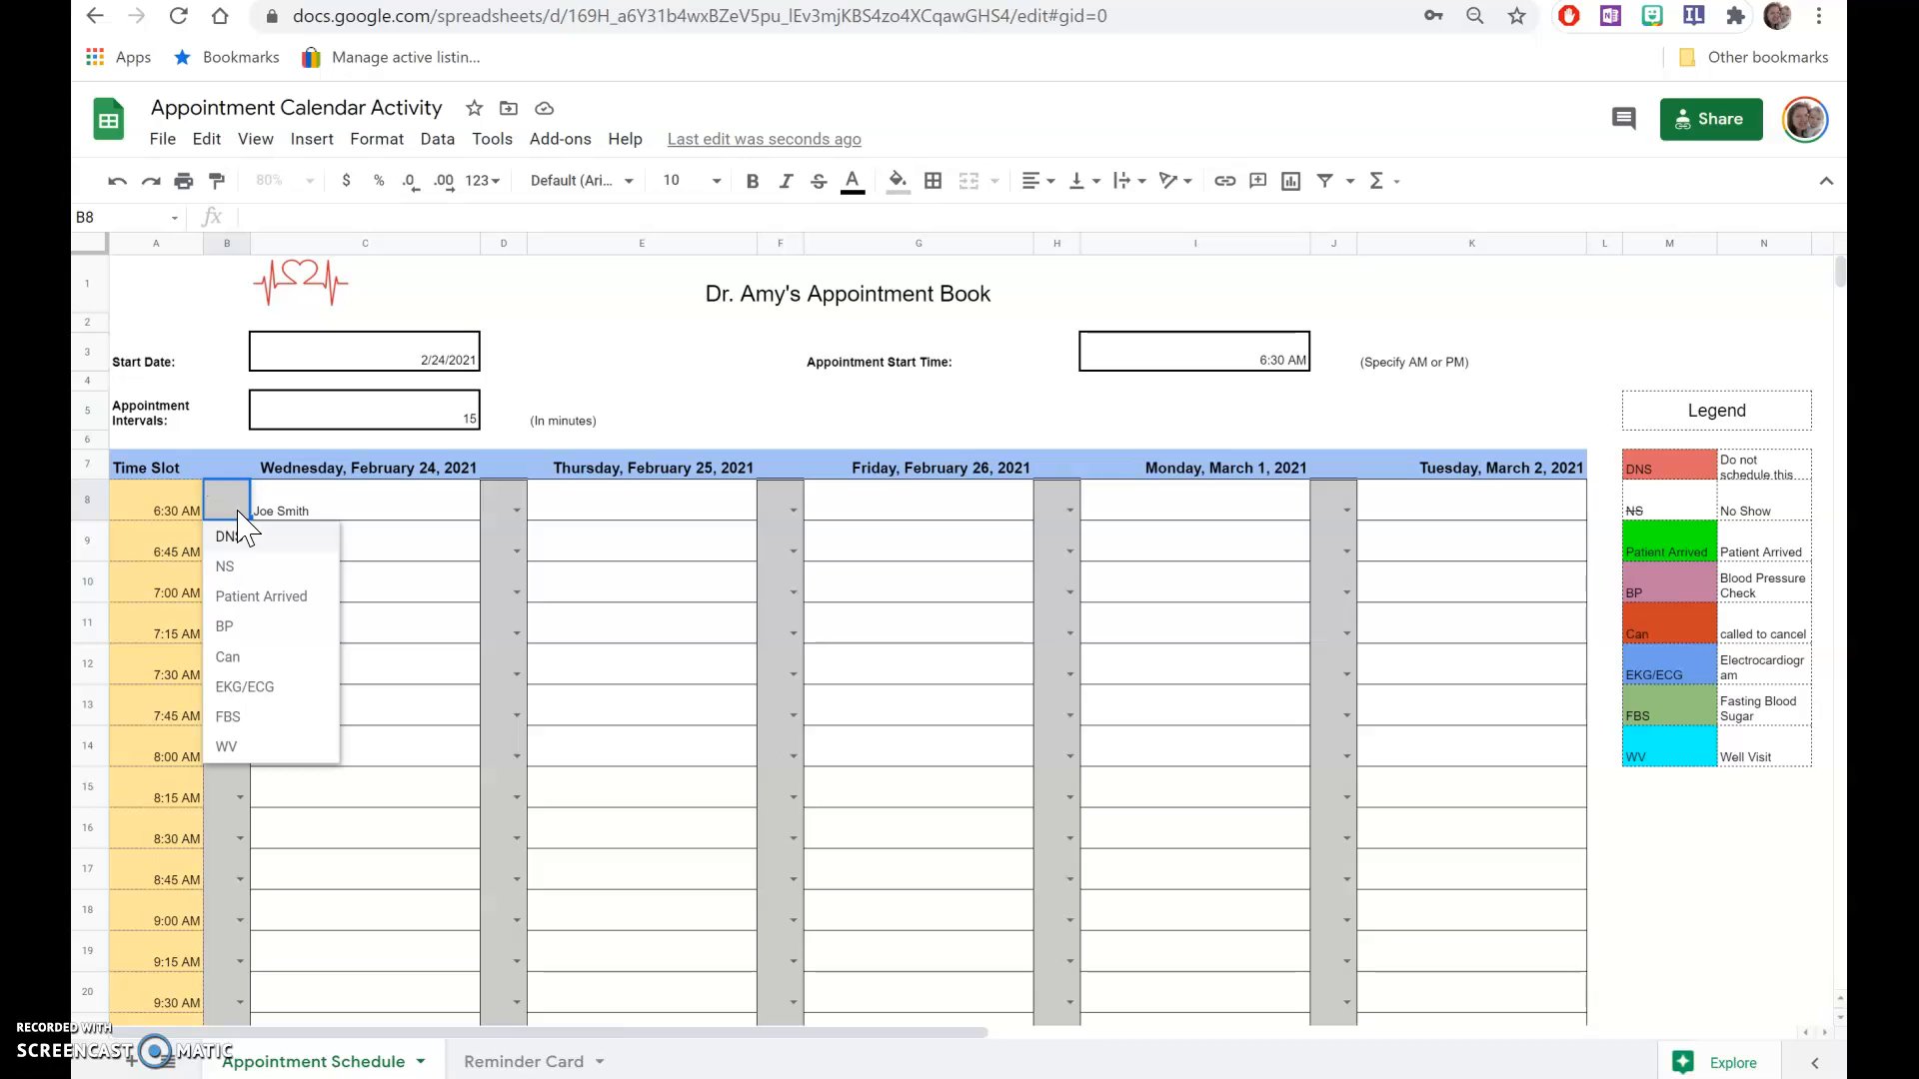
left_click(248, 605)
left_click(243, 627)
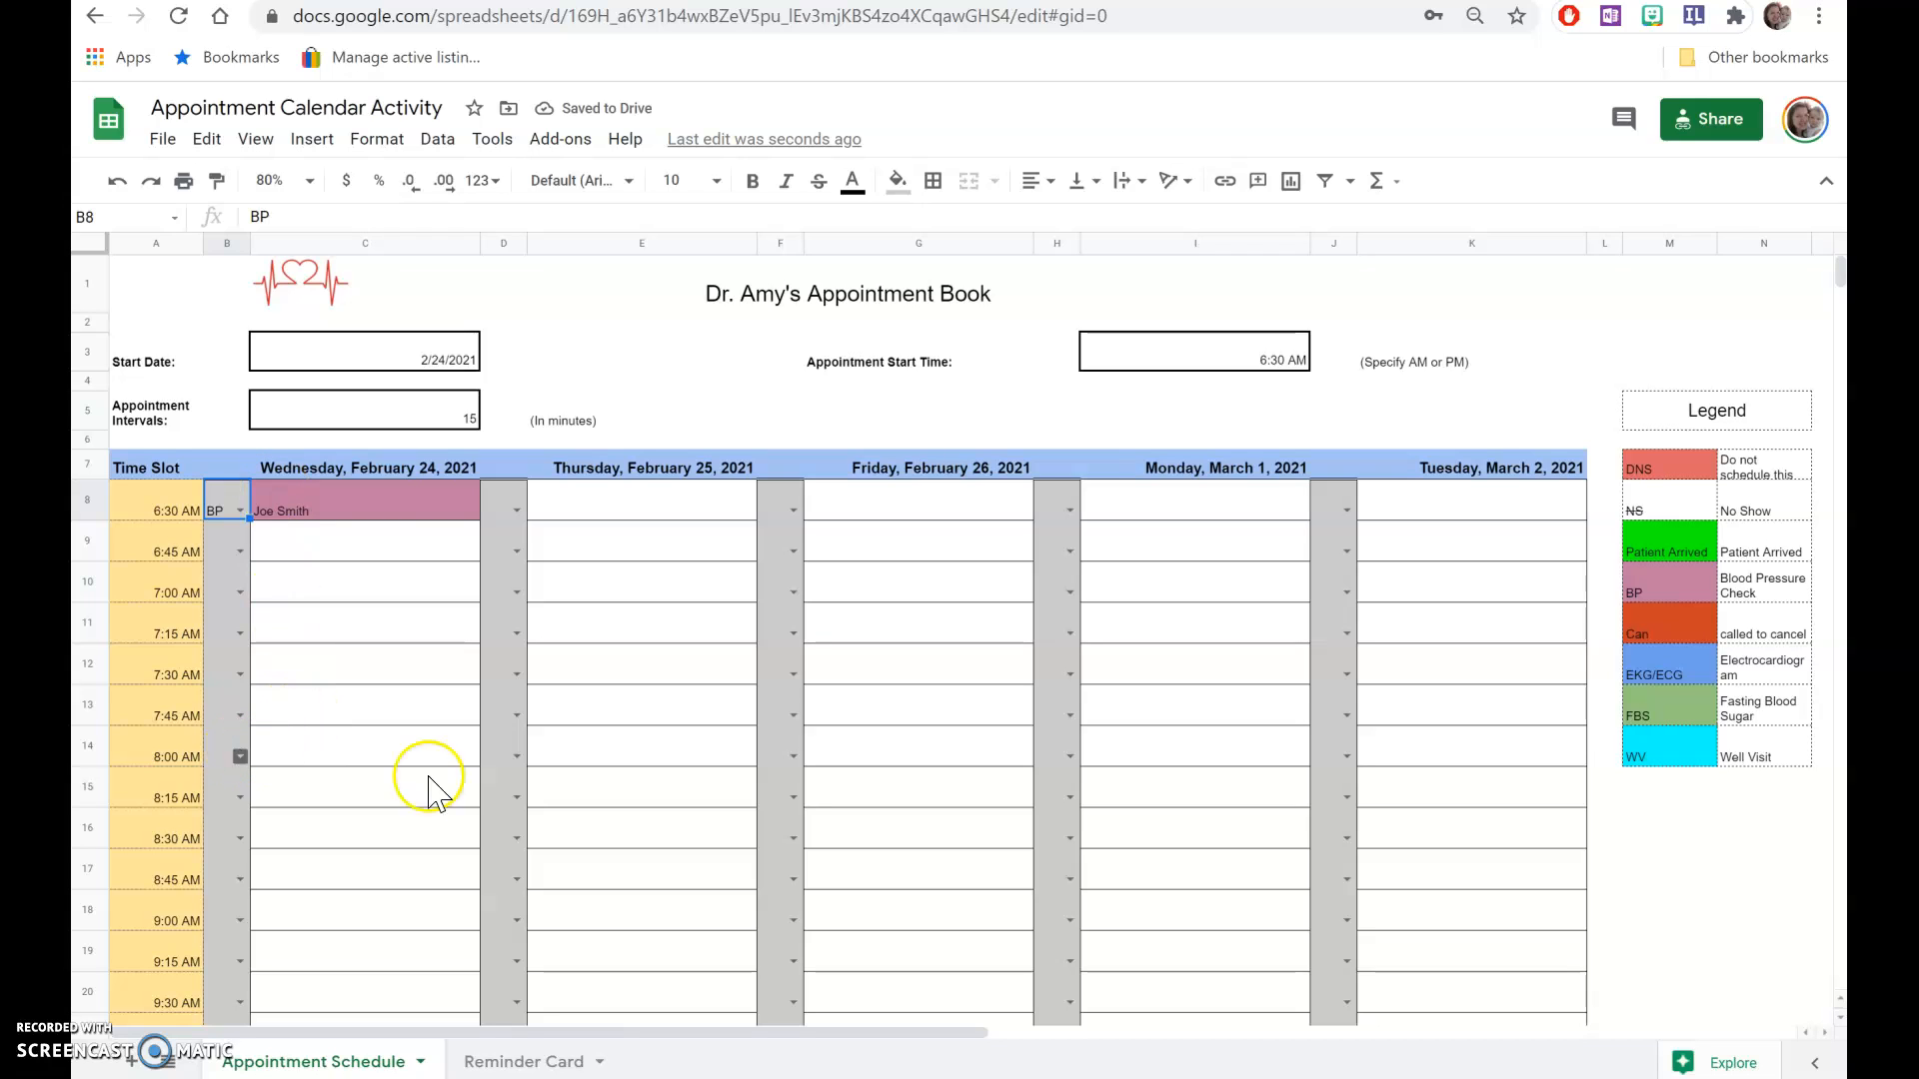
Mark Wednesday's 8:00 AM and 8:15 AM slots with the DNS code
left_click(242, 757)
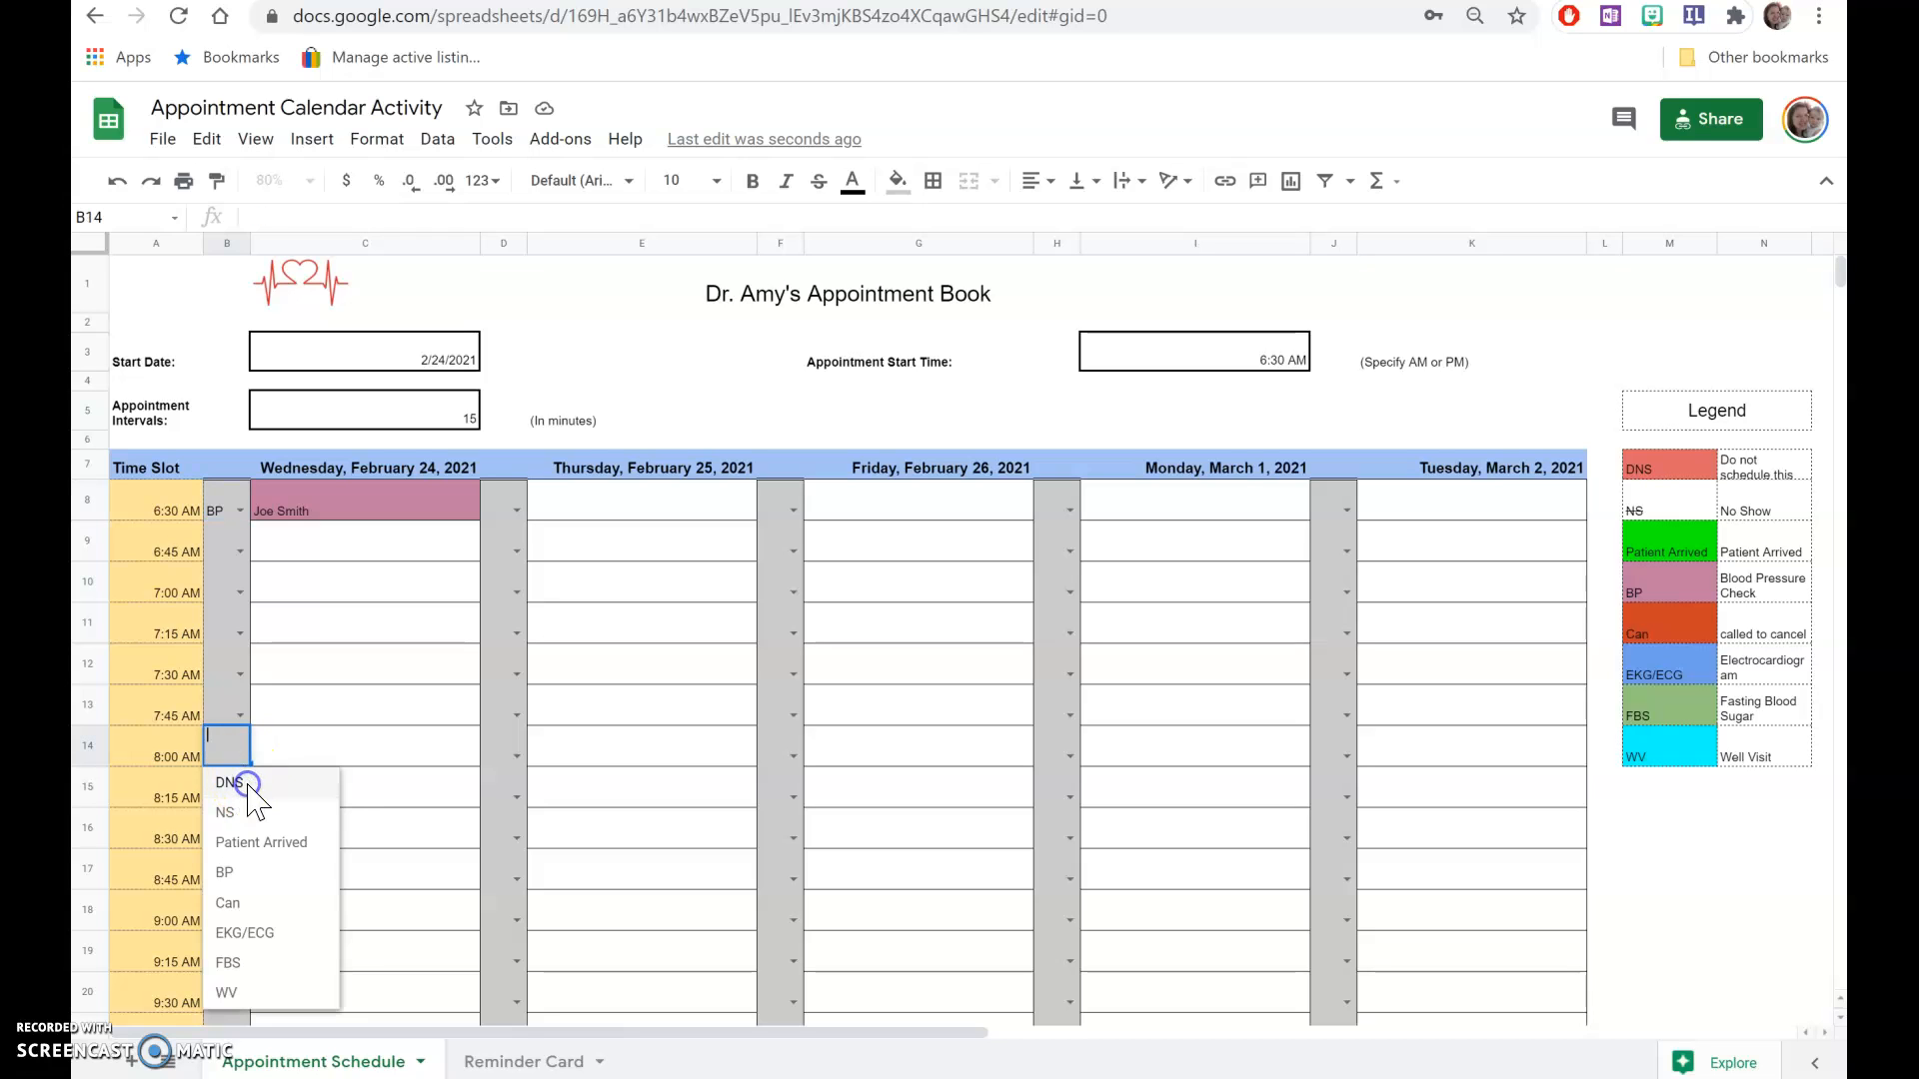
left_click(249, 785)
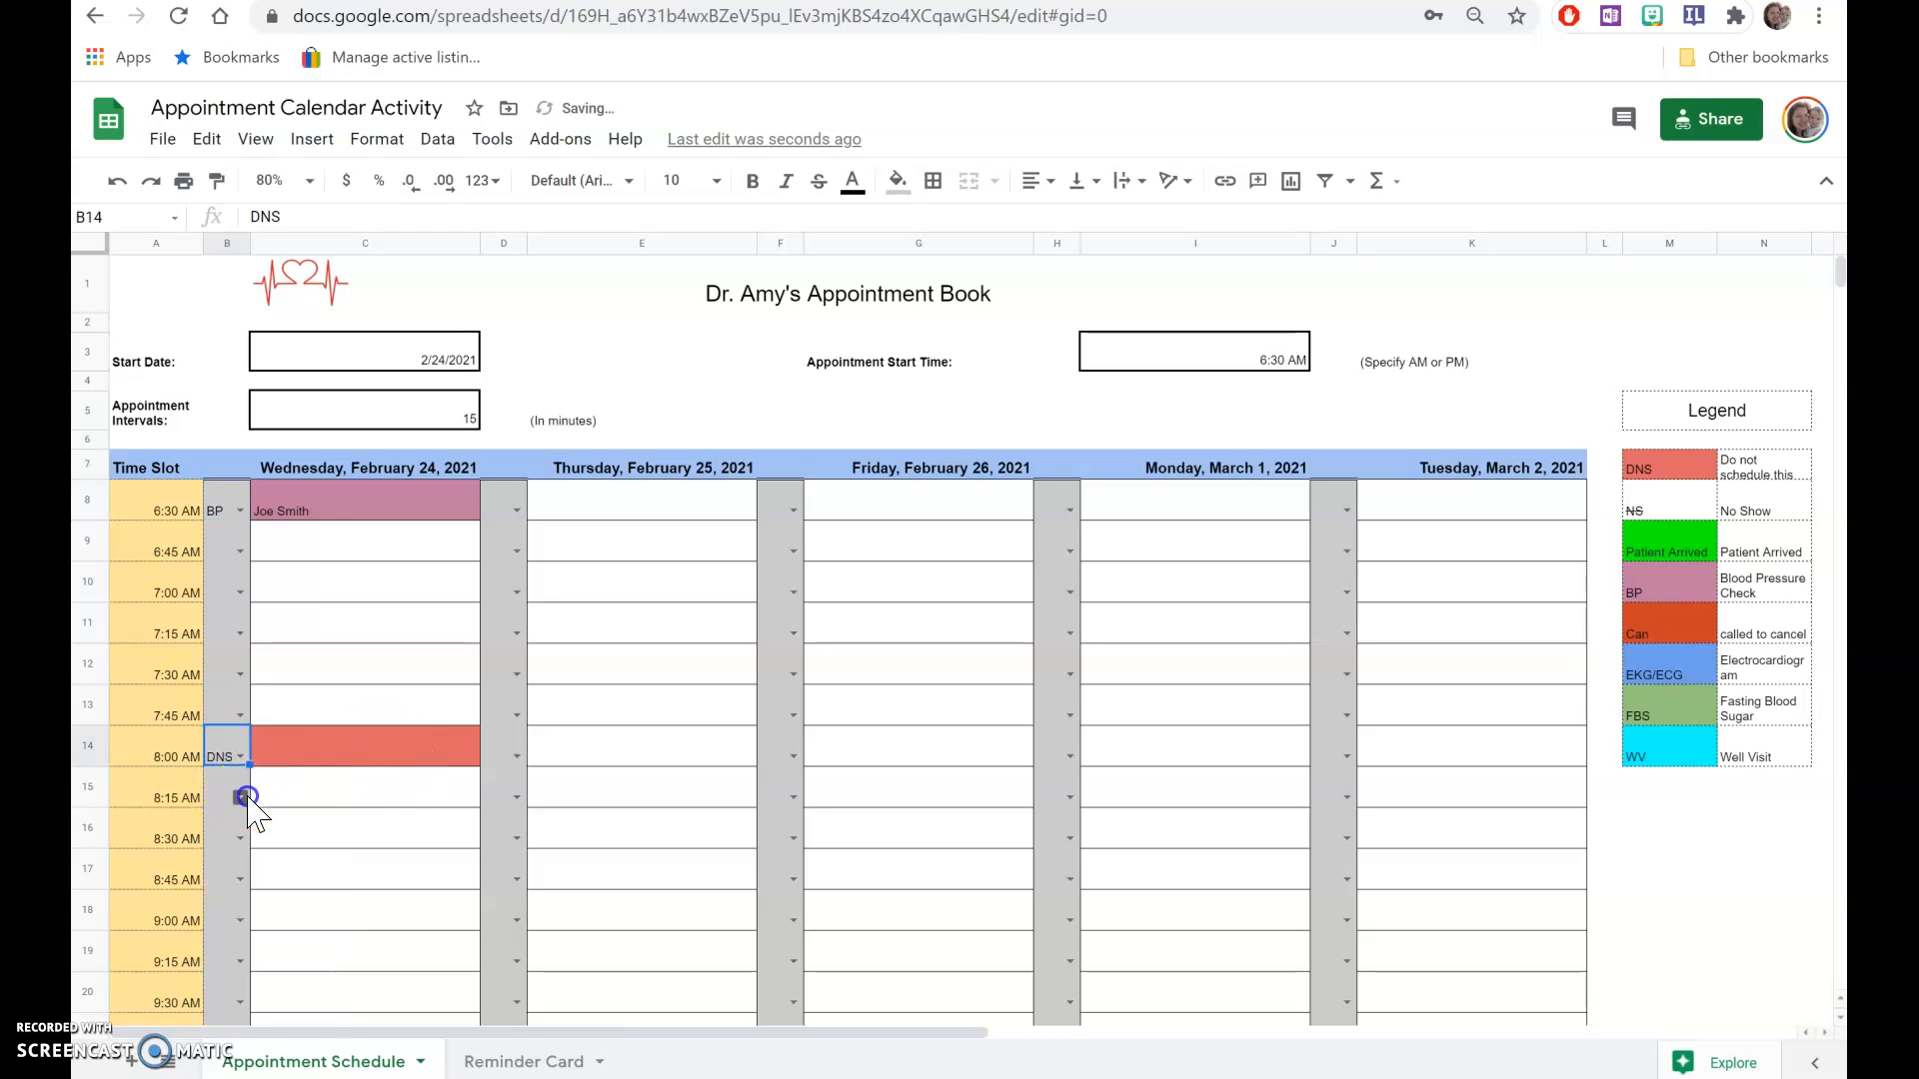
left_click(243, 796)
left_click(238, 824)
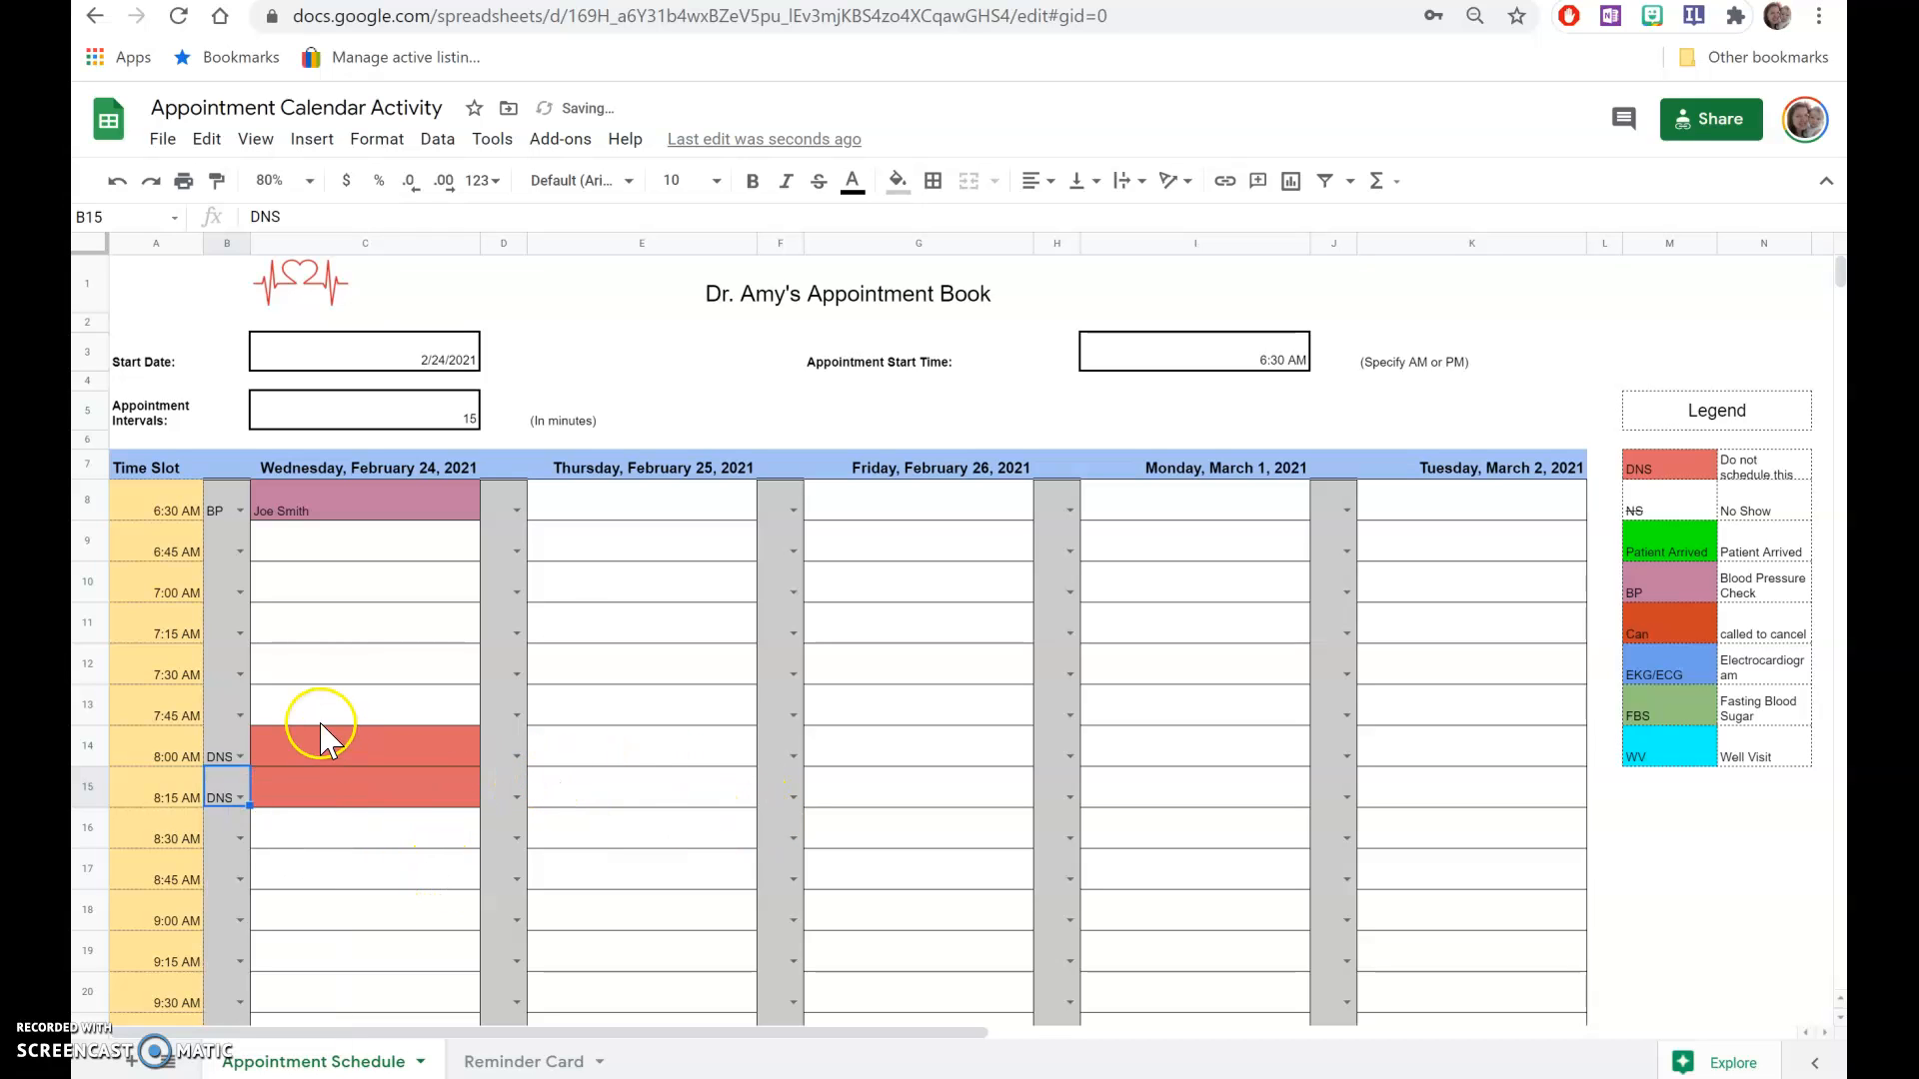
Clear the DNS codes from Wednesday's 8:15 AM and 8:00 AM slots
double_click(262, 216)
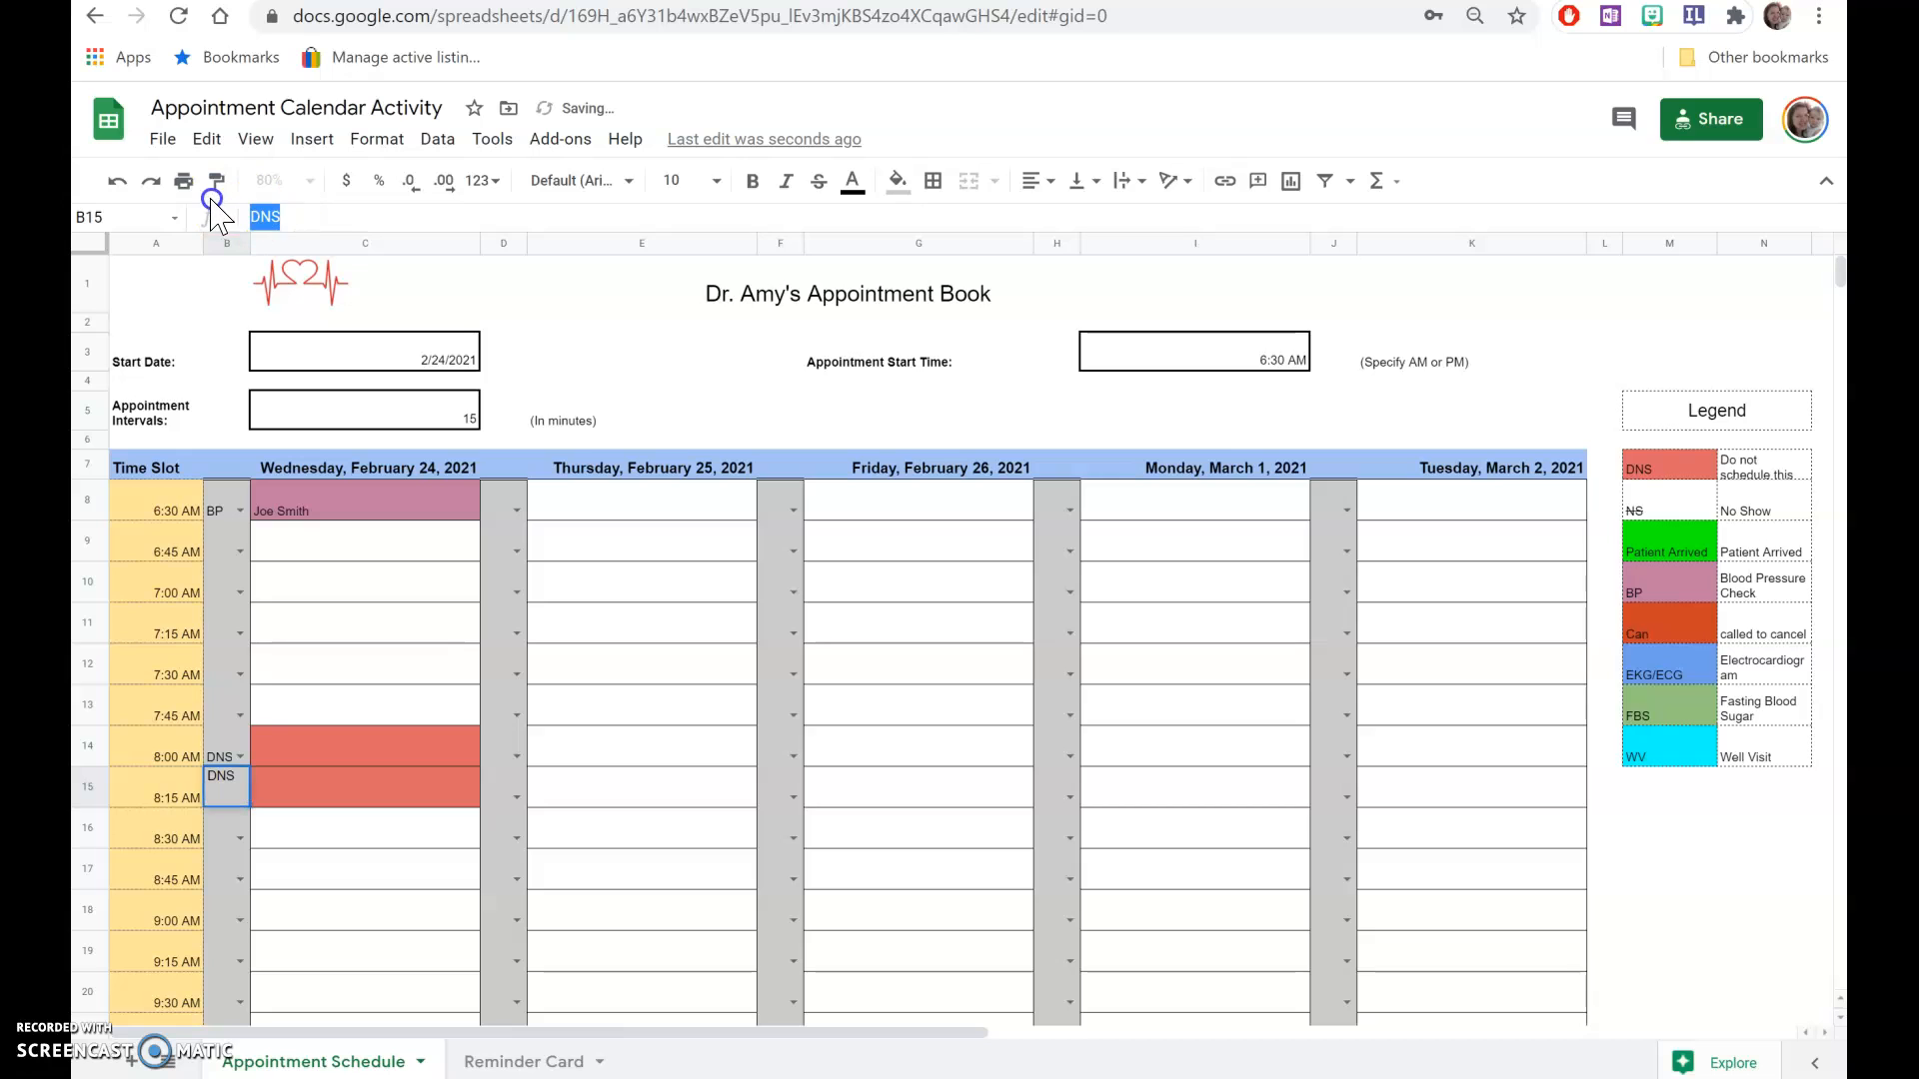
key("BackSpace")
left_click(220, 752)
left_click_drag(288, 216, 129, 210)
key("BackSpace")
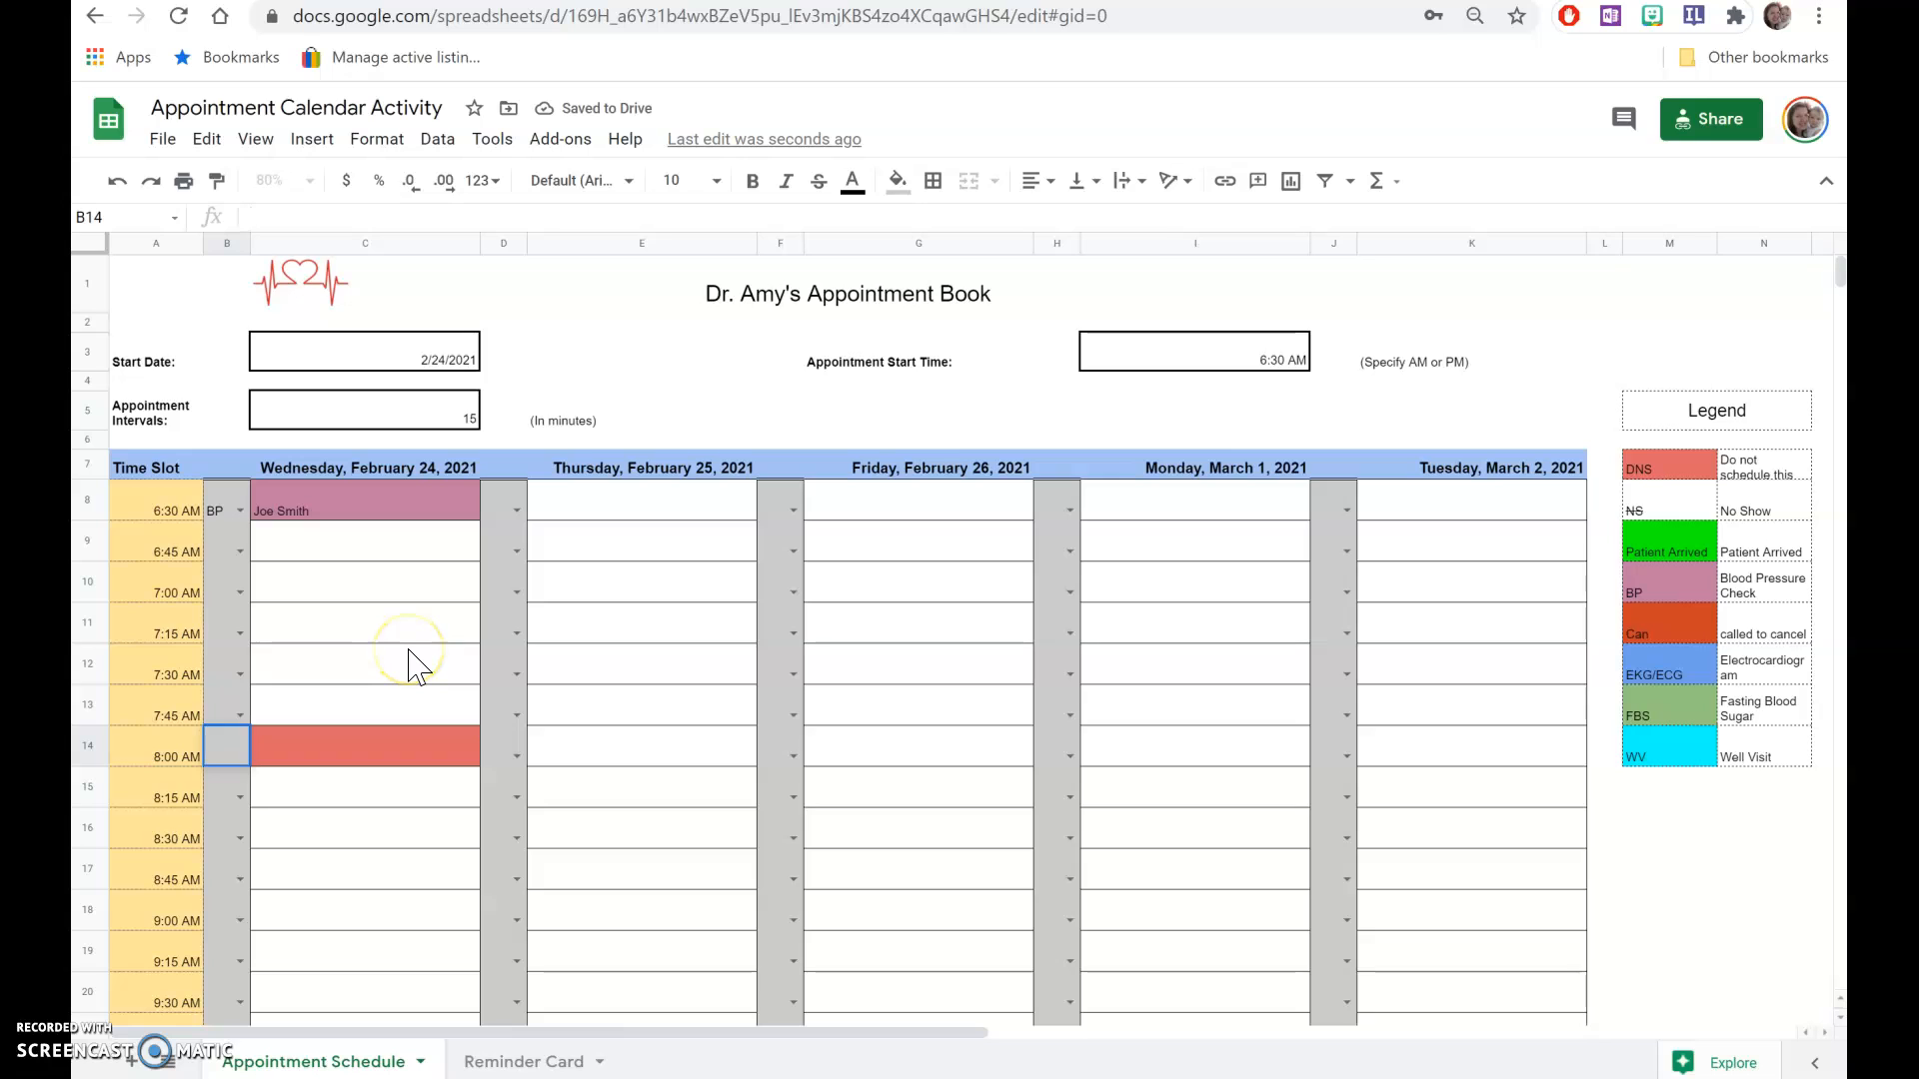
key("Return")
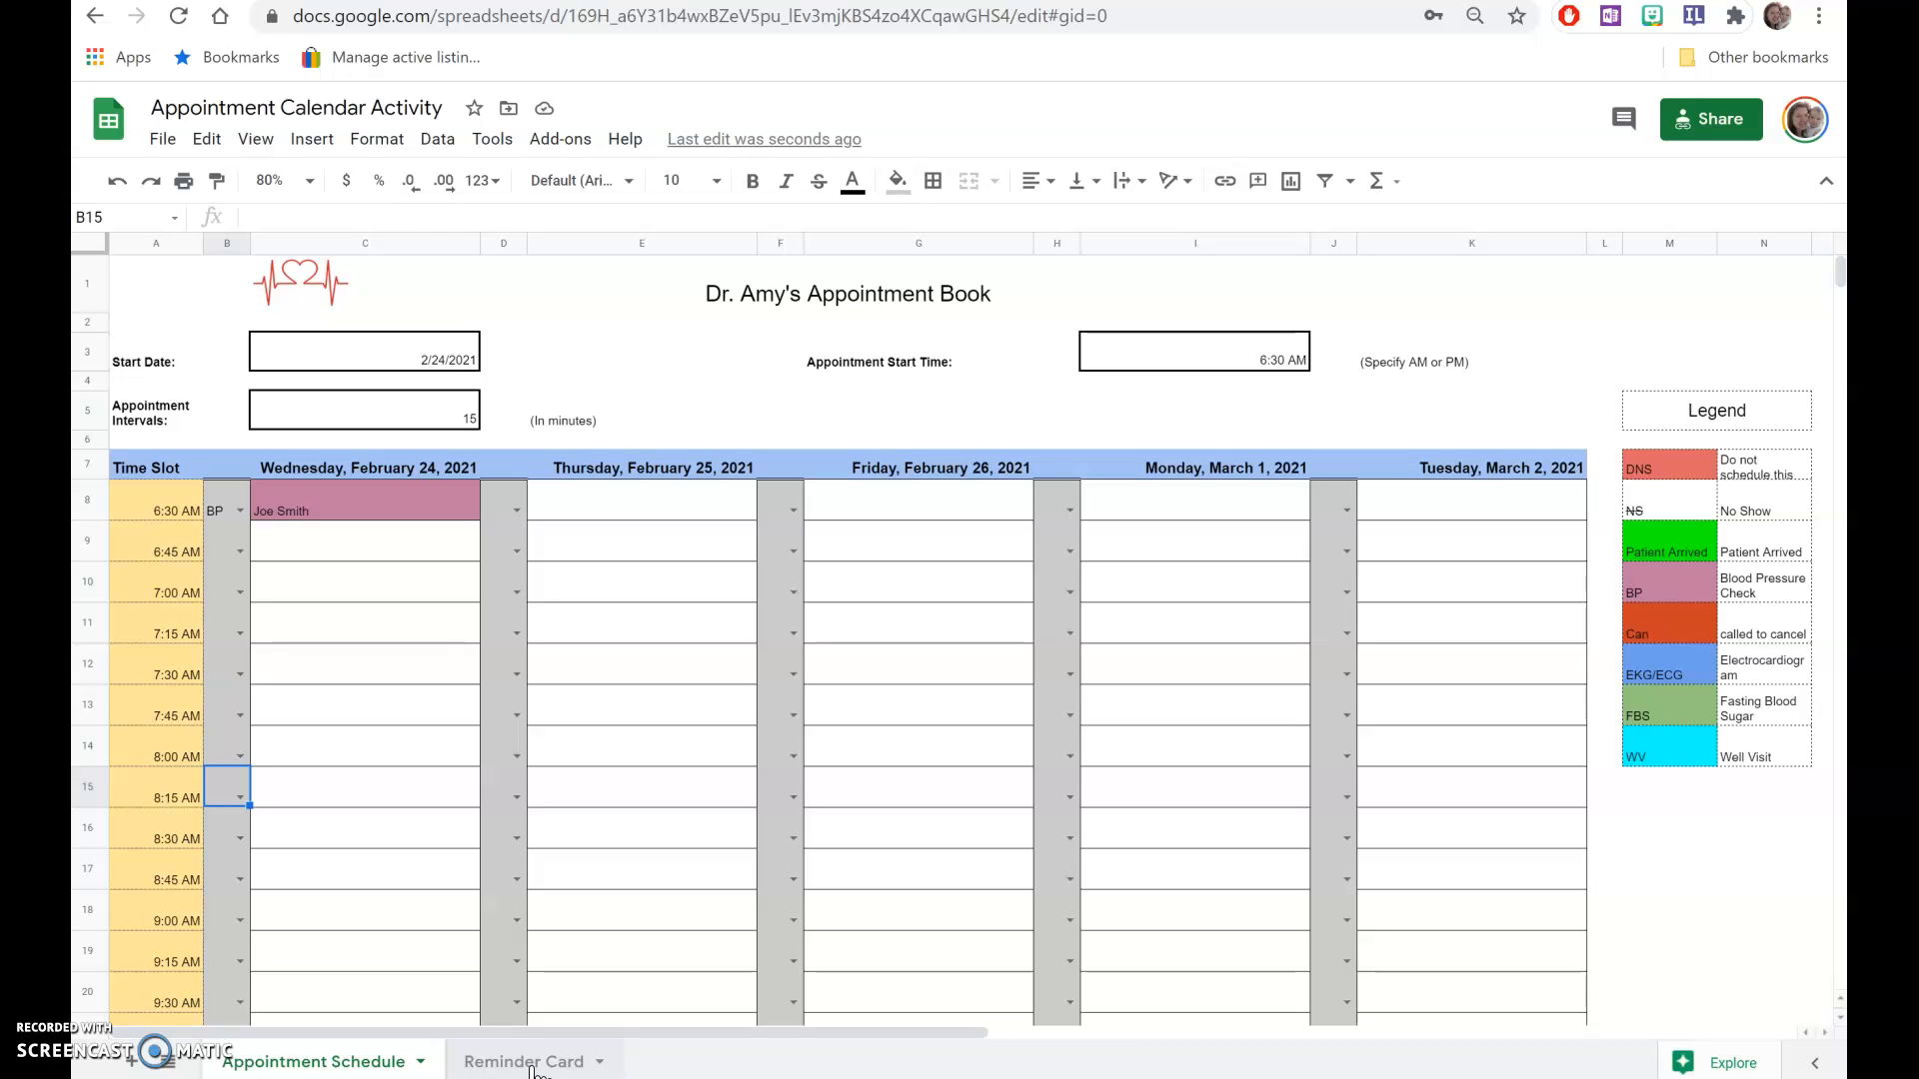
Examine the Reminder Card sheet, including its blank patient name line and appointment date line
left_click(530, 1063)
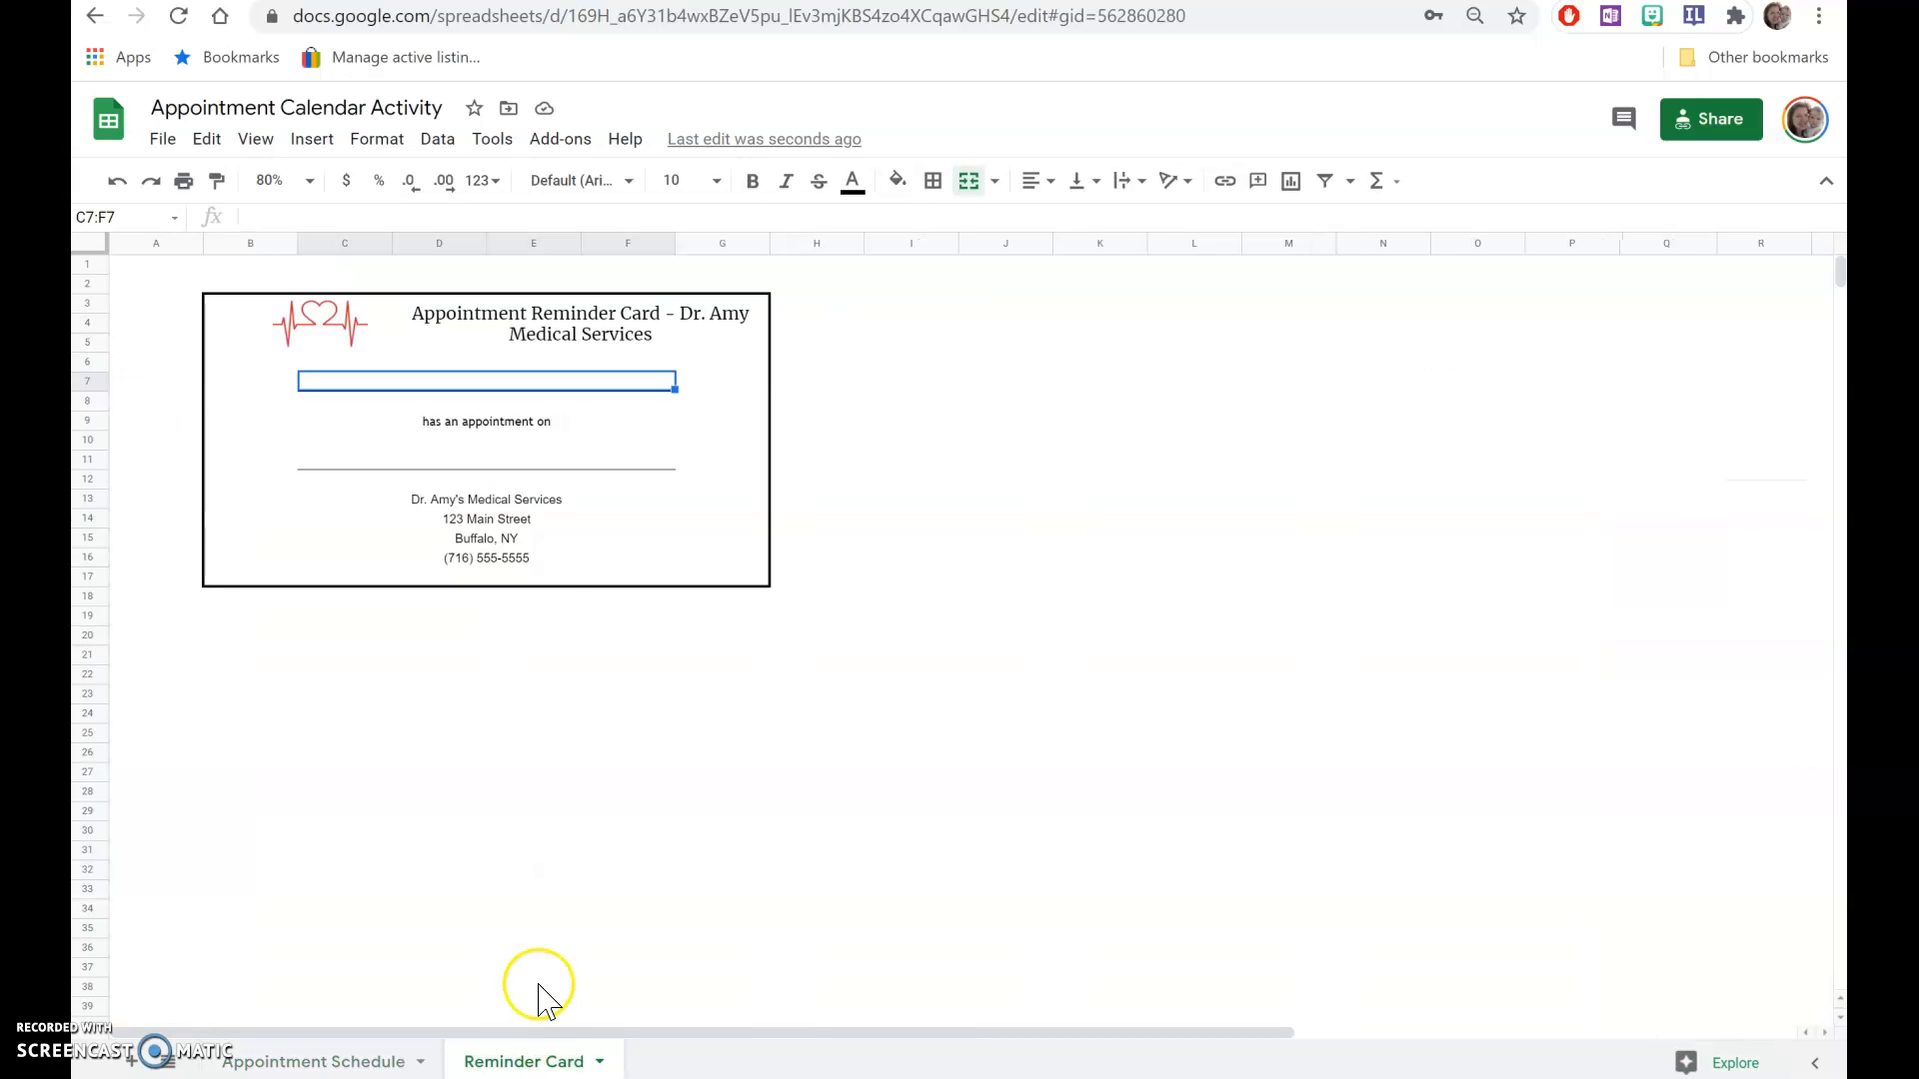
left_click(892, 520)
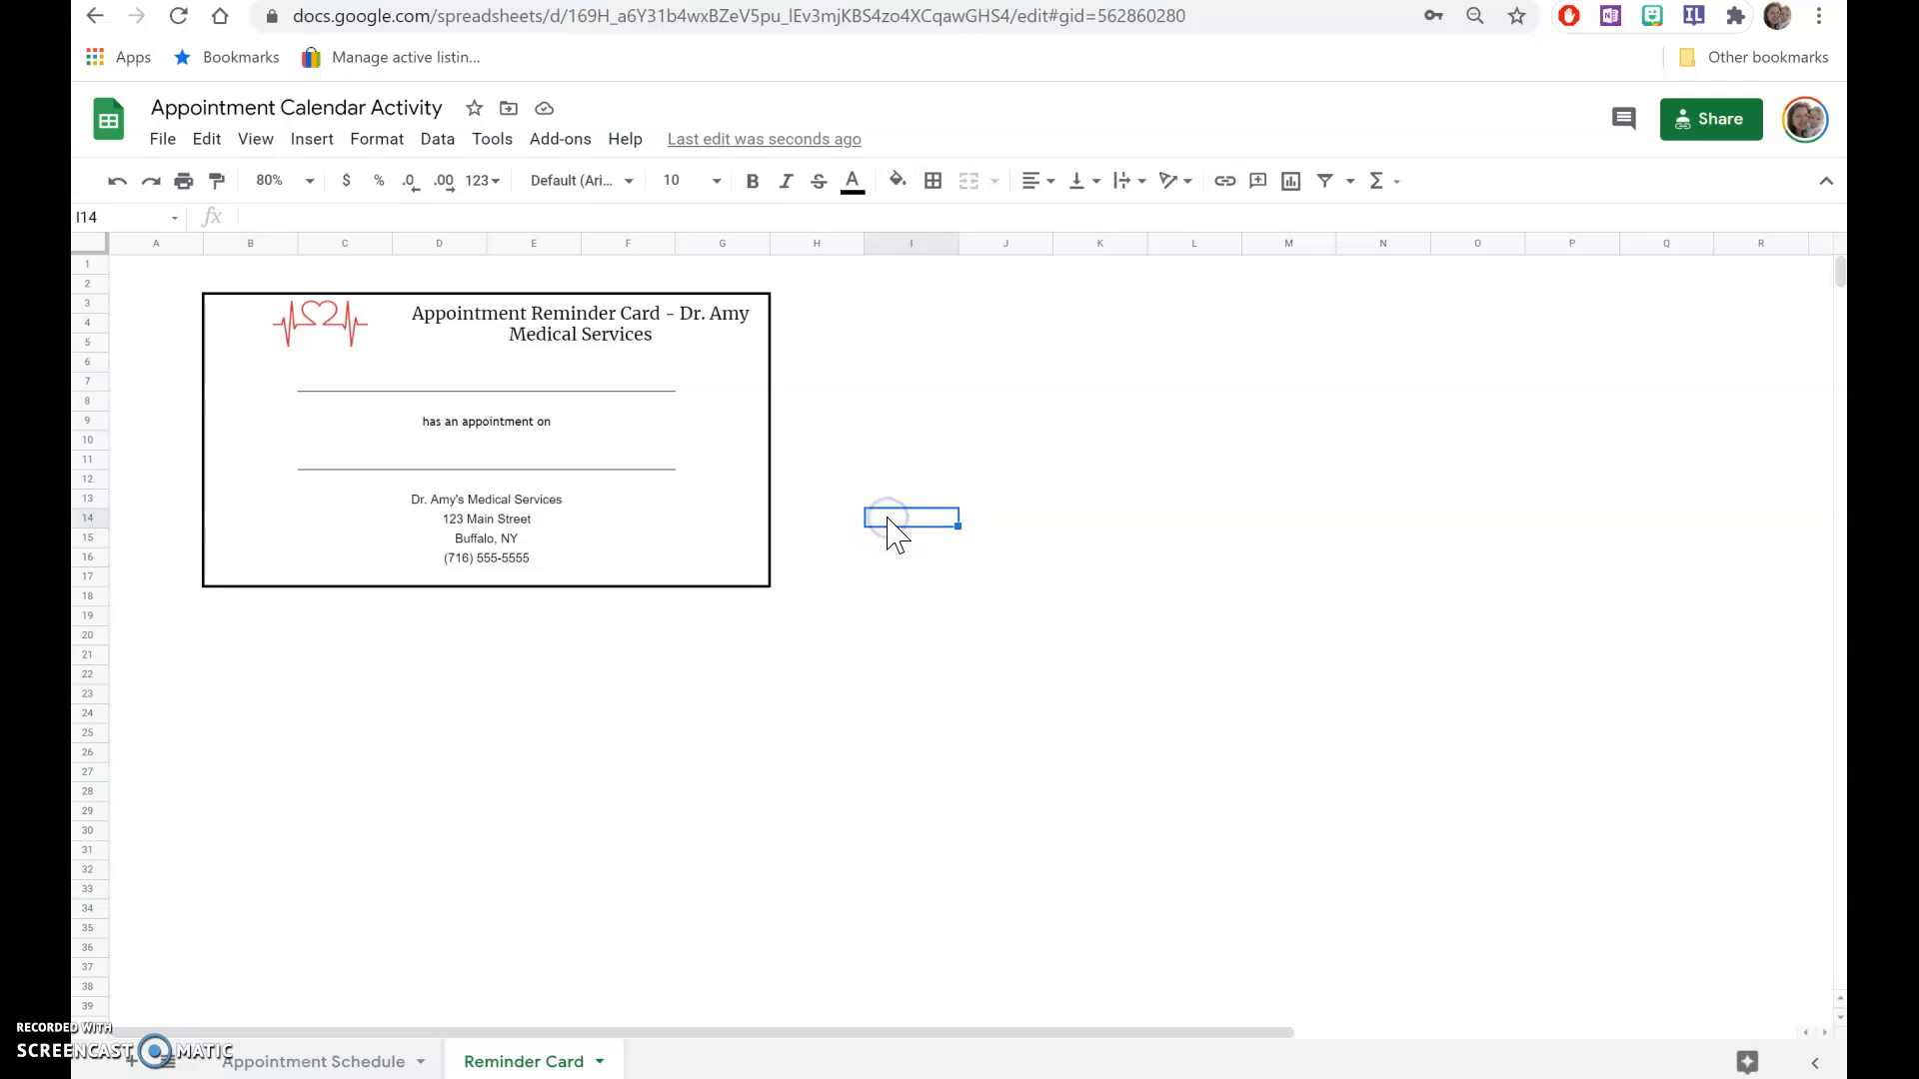
left_click(560, 385)
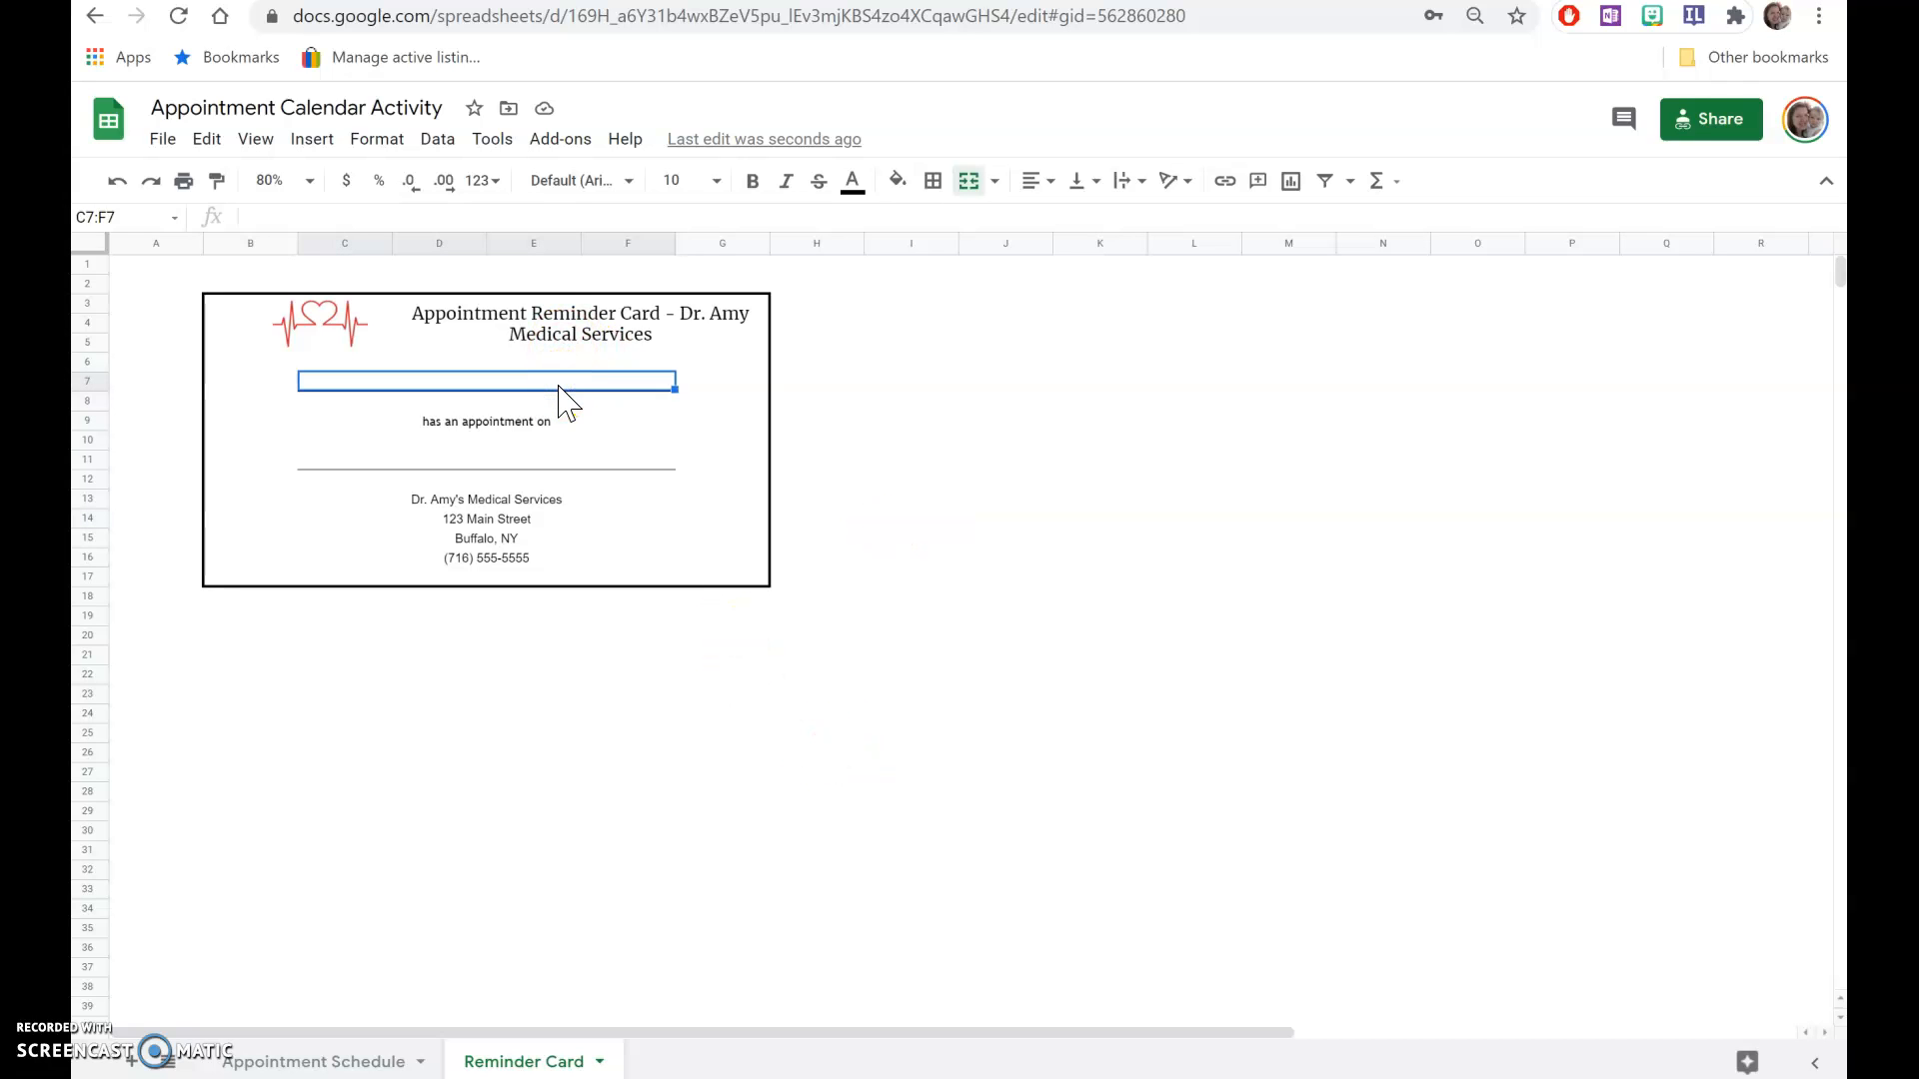
left_click(563, 460)
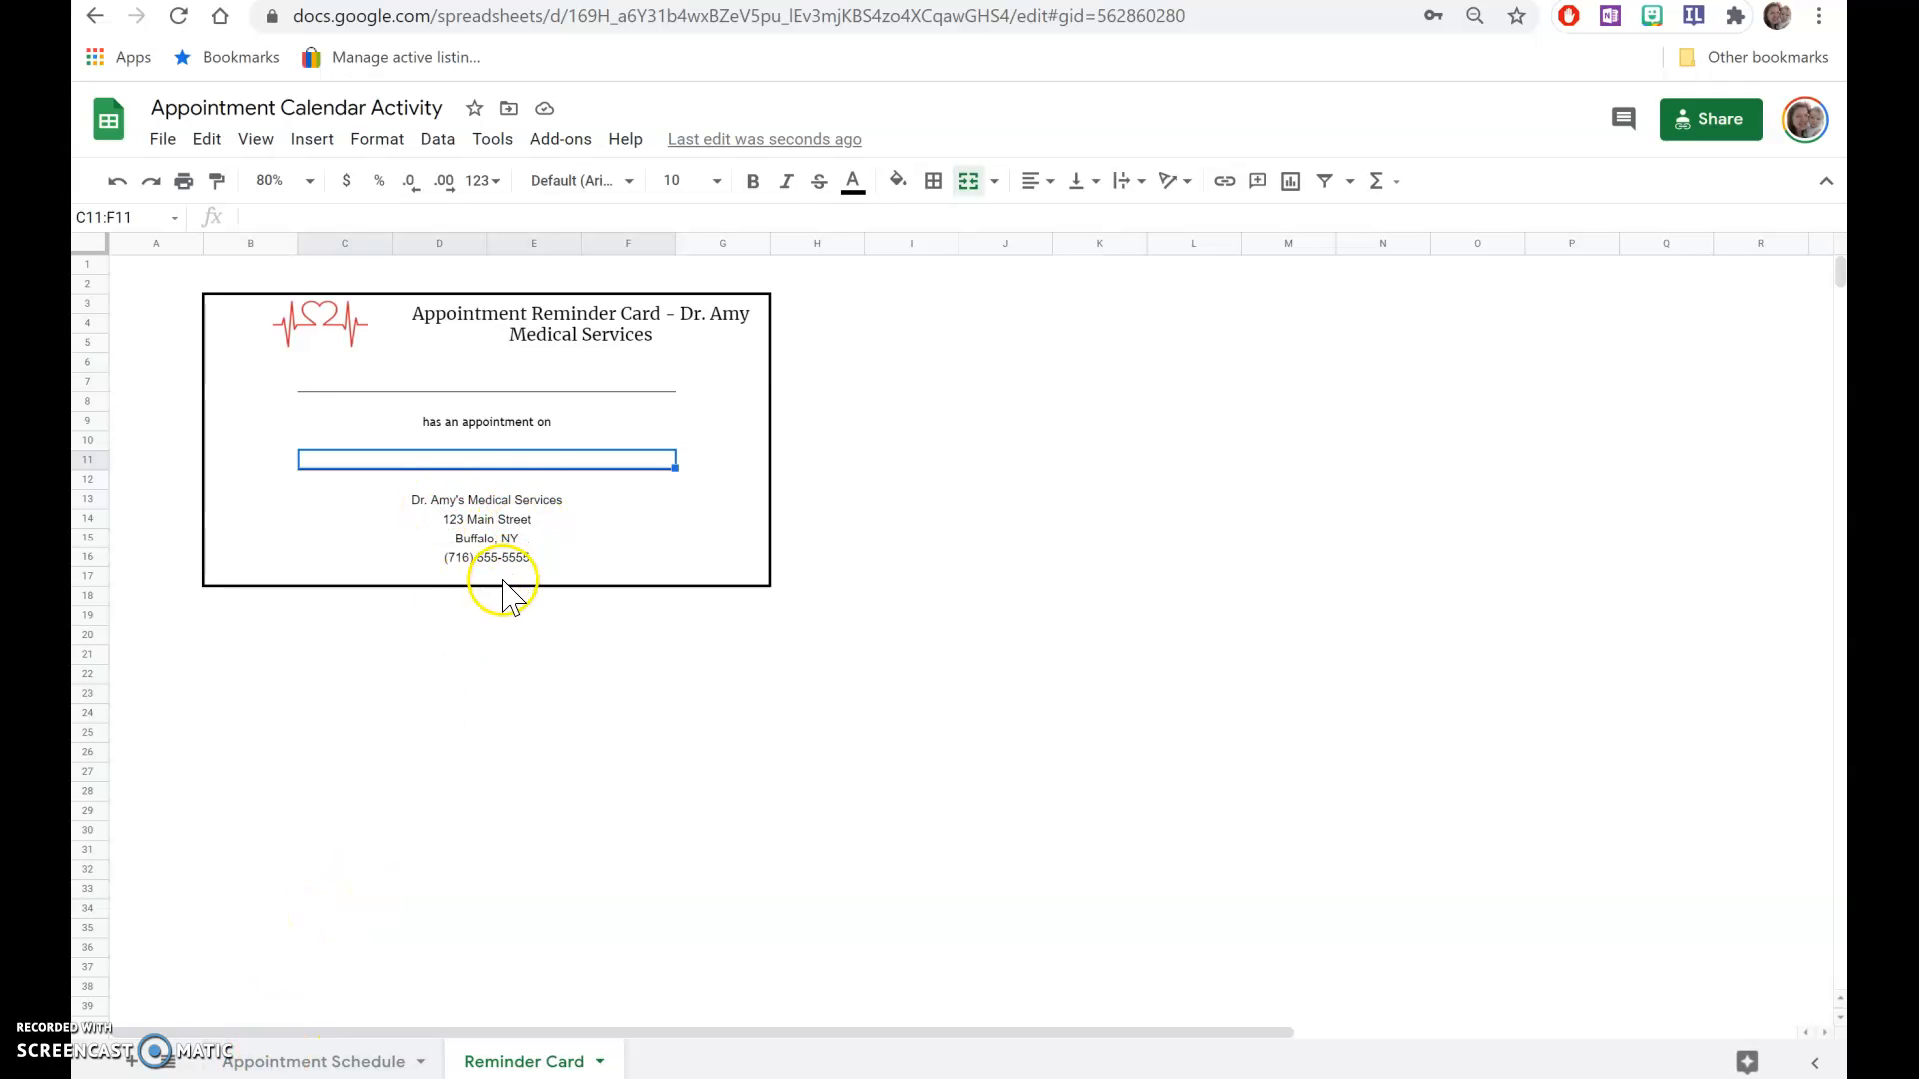
Return to the Appointment Schedule sheet and clear the BP code from Wednesday's 6:30 AM slot
left_click(301, 1065)
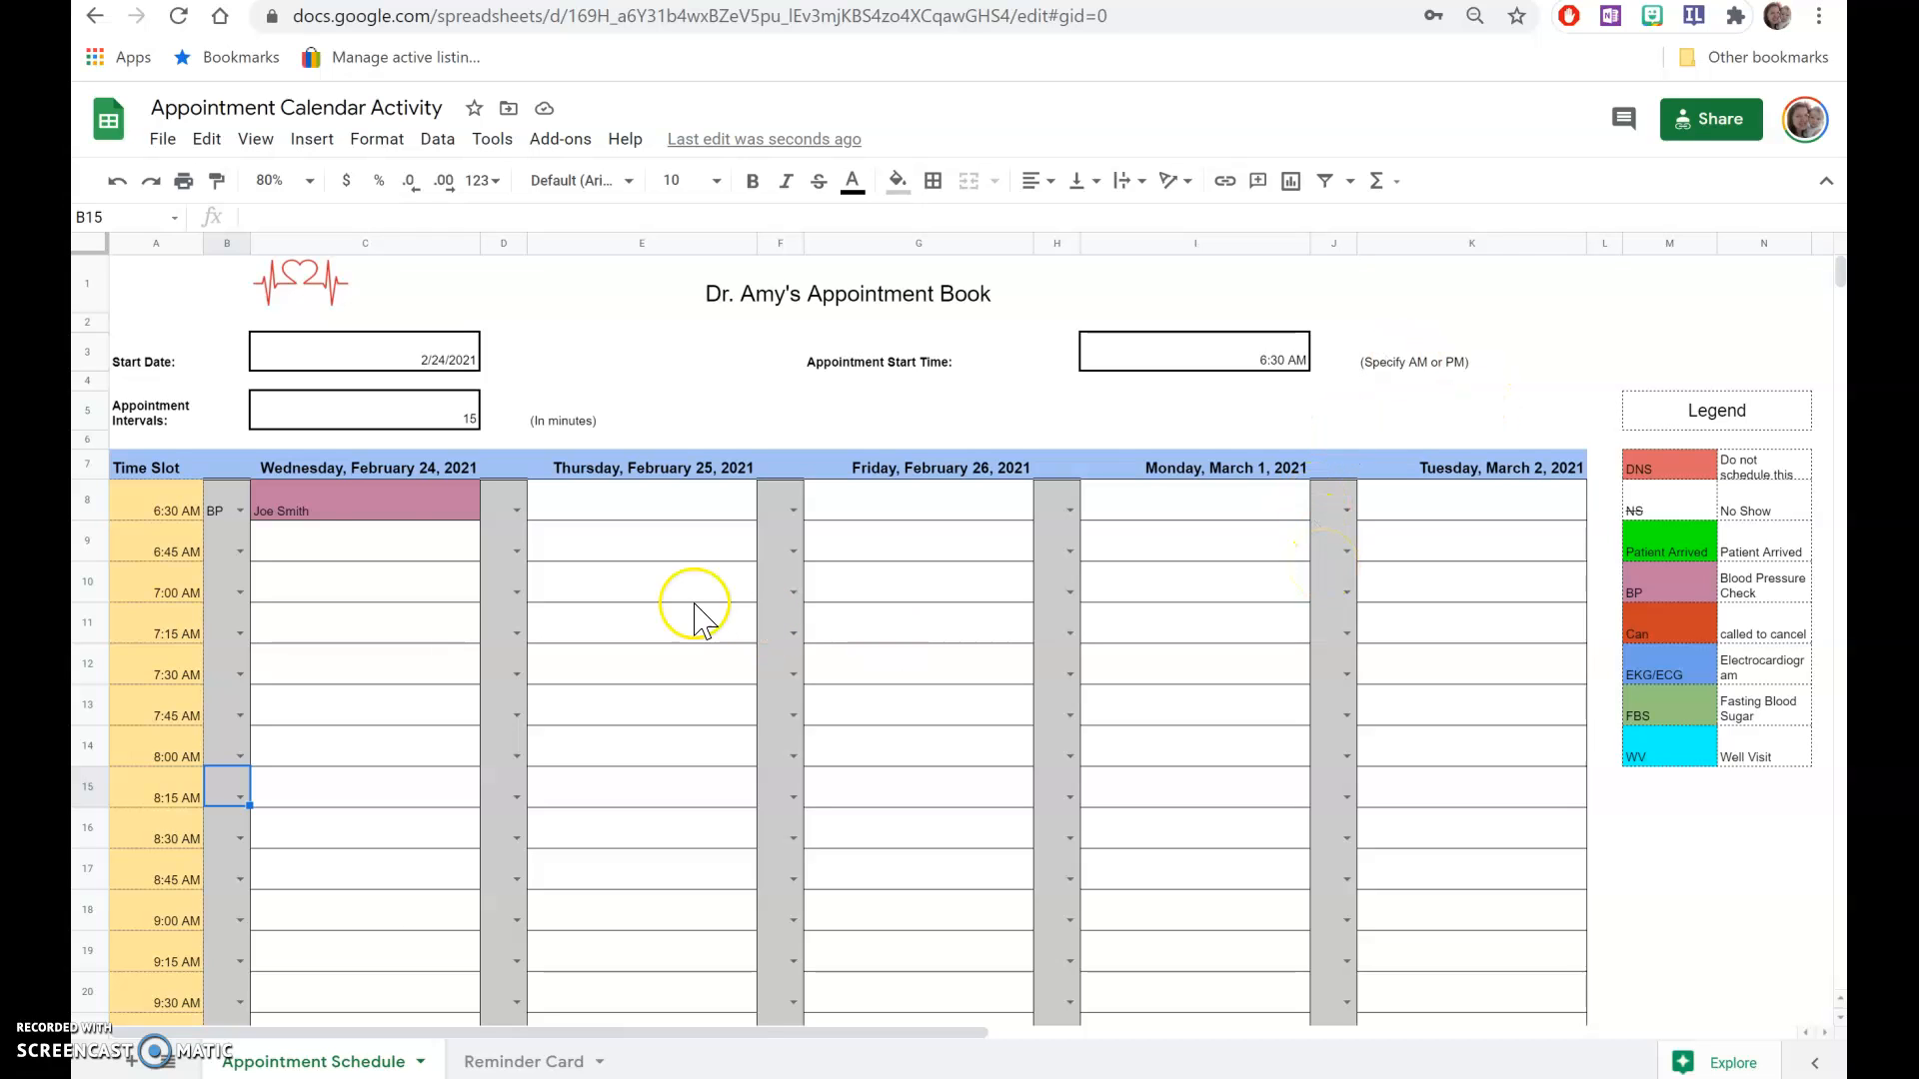
left_click(241, 512)
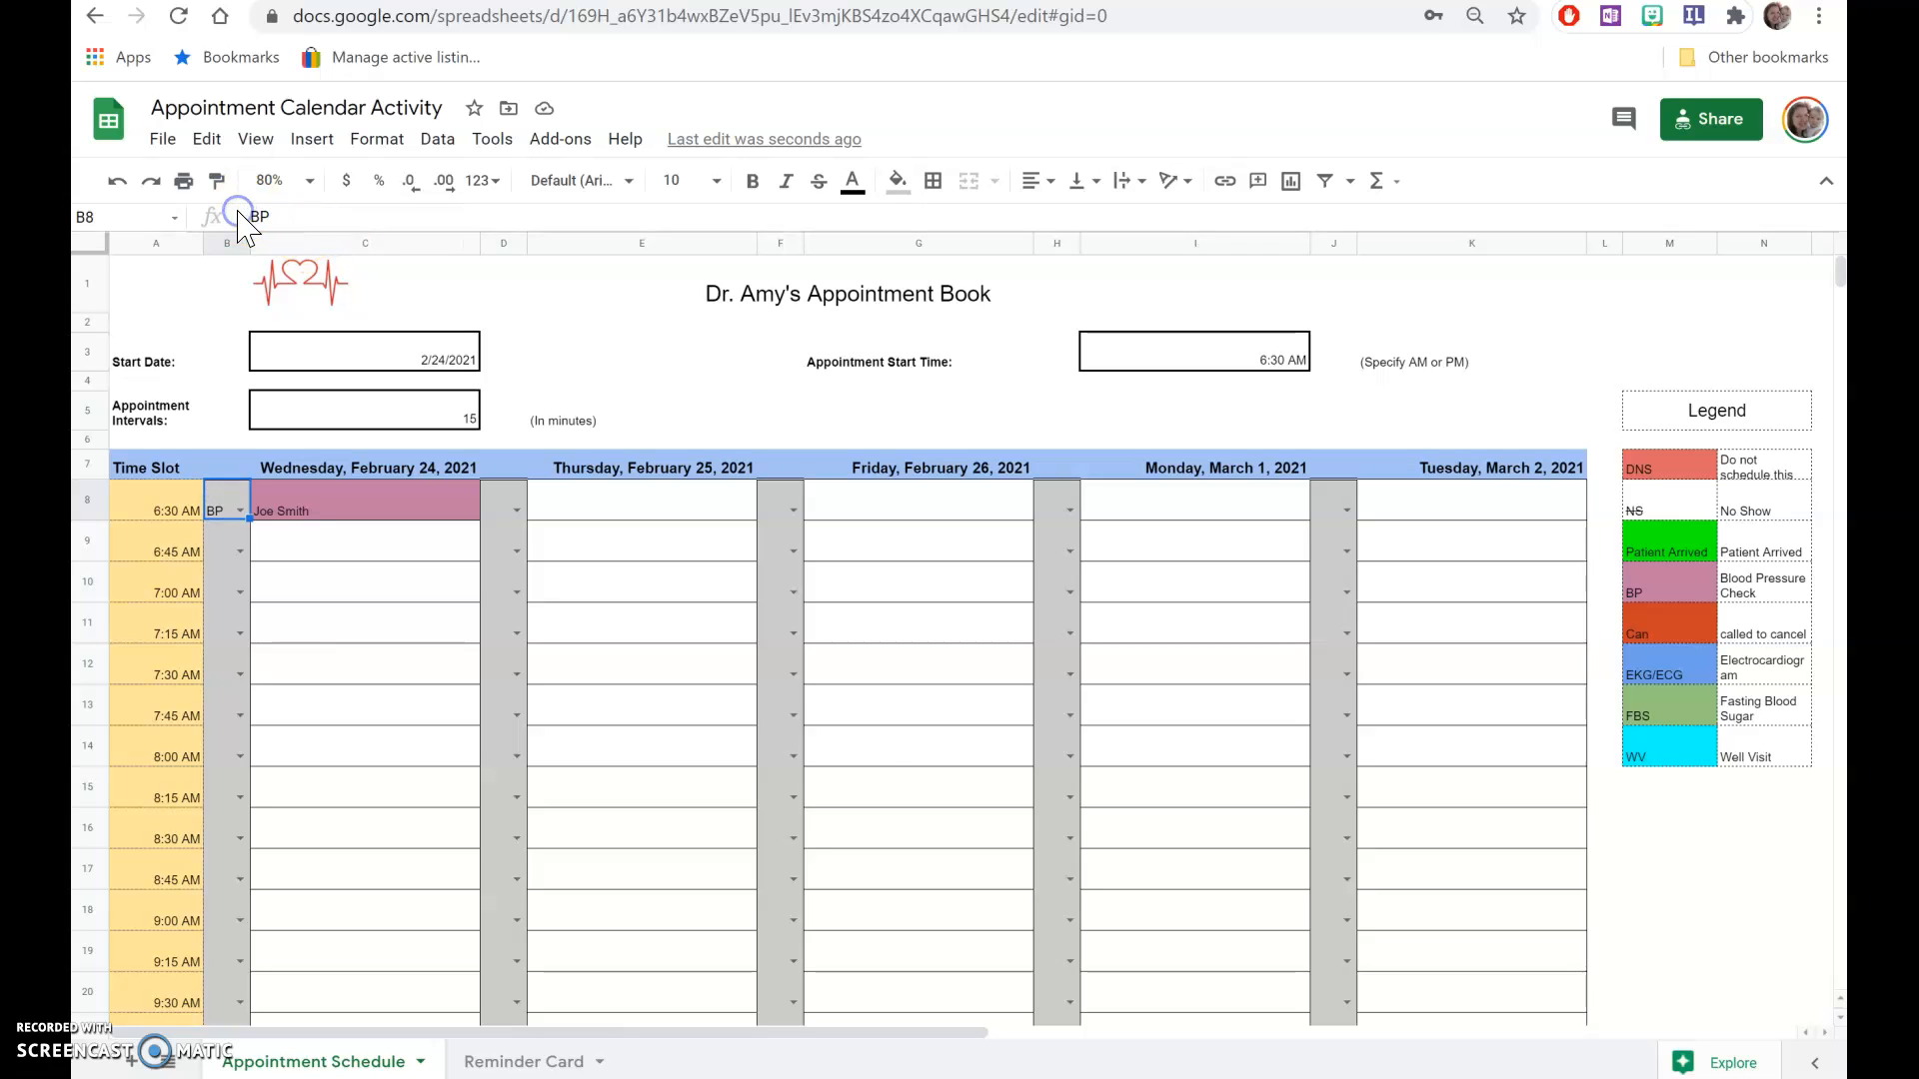
left_click_drag(285, 218, 222, 220)
key("BackSpace")
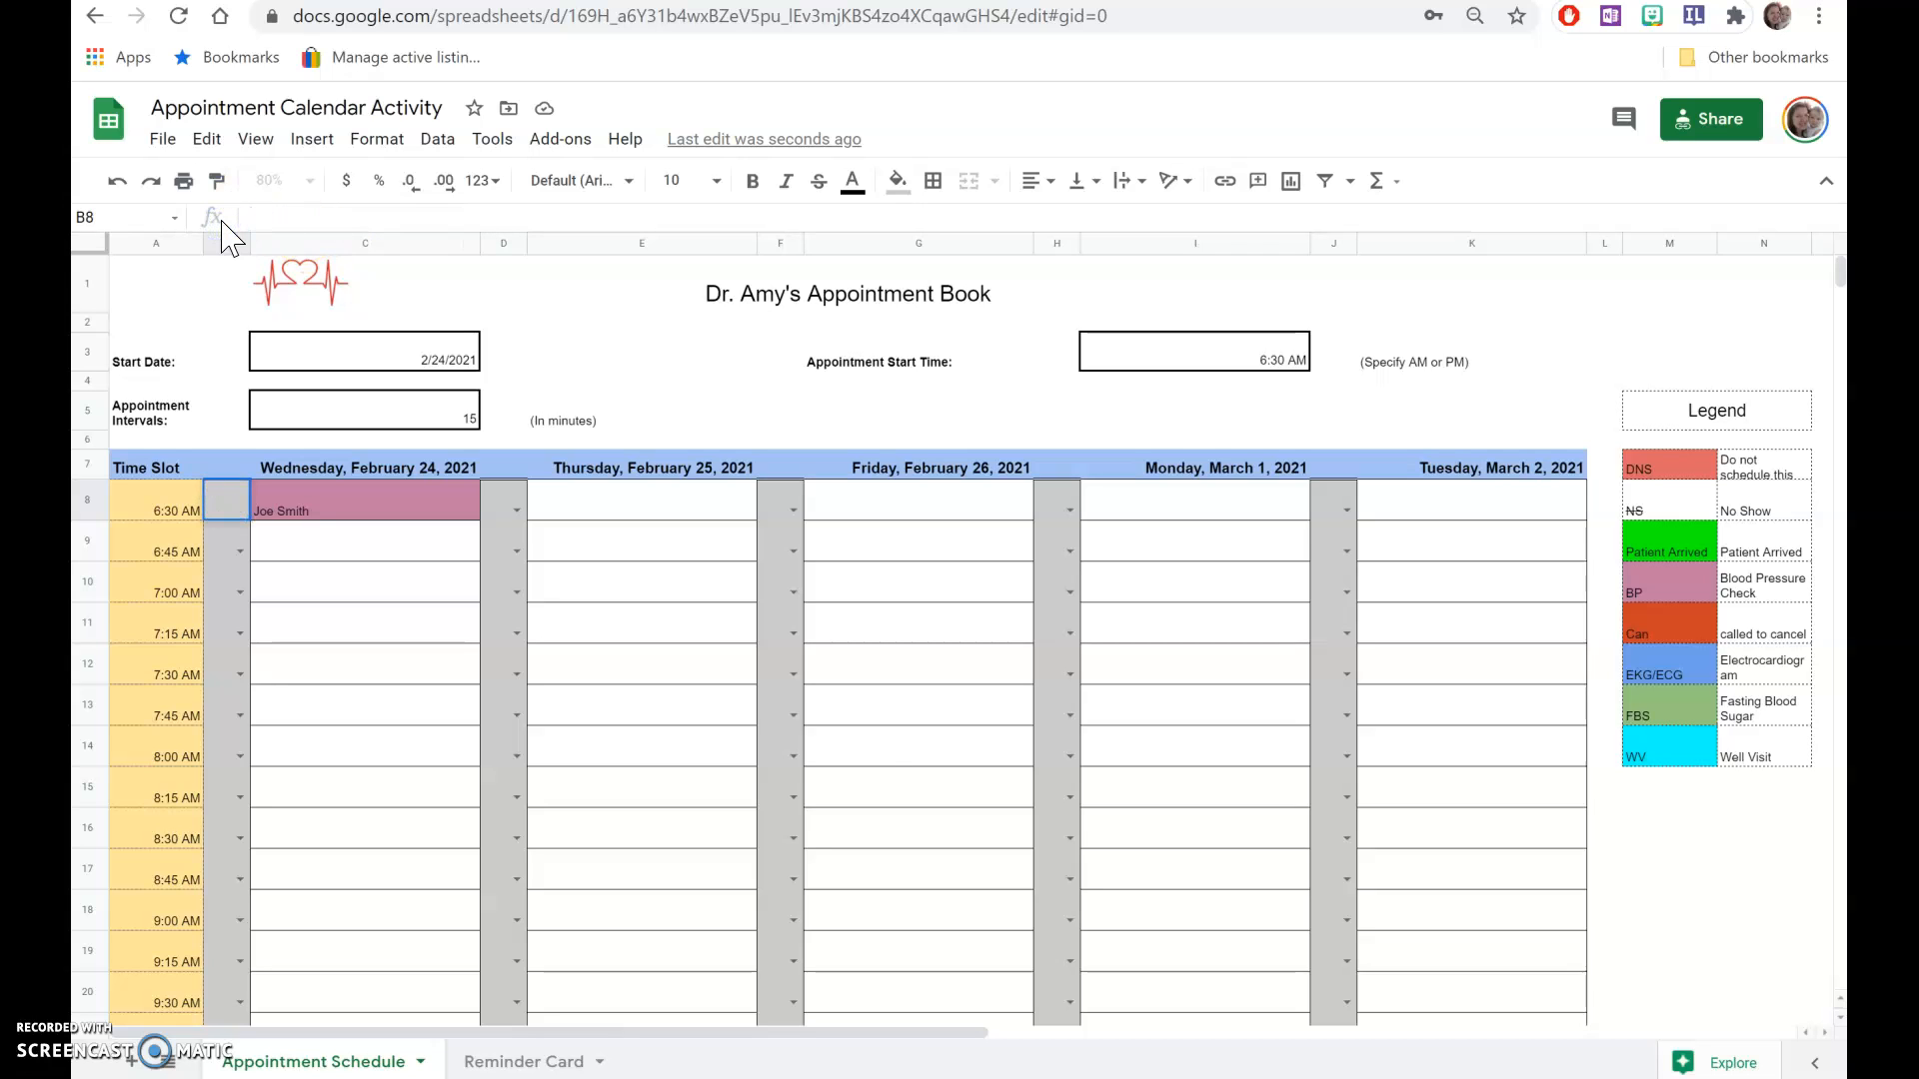
key("Return")
Delete the patient's name from Wednesday's 6:30 AM slot
left_click(358, 511)
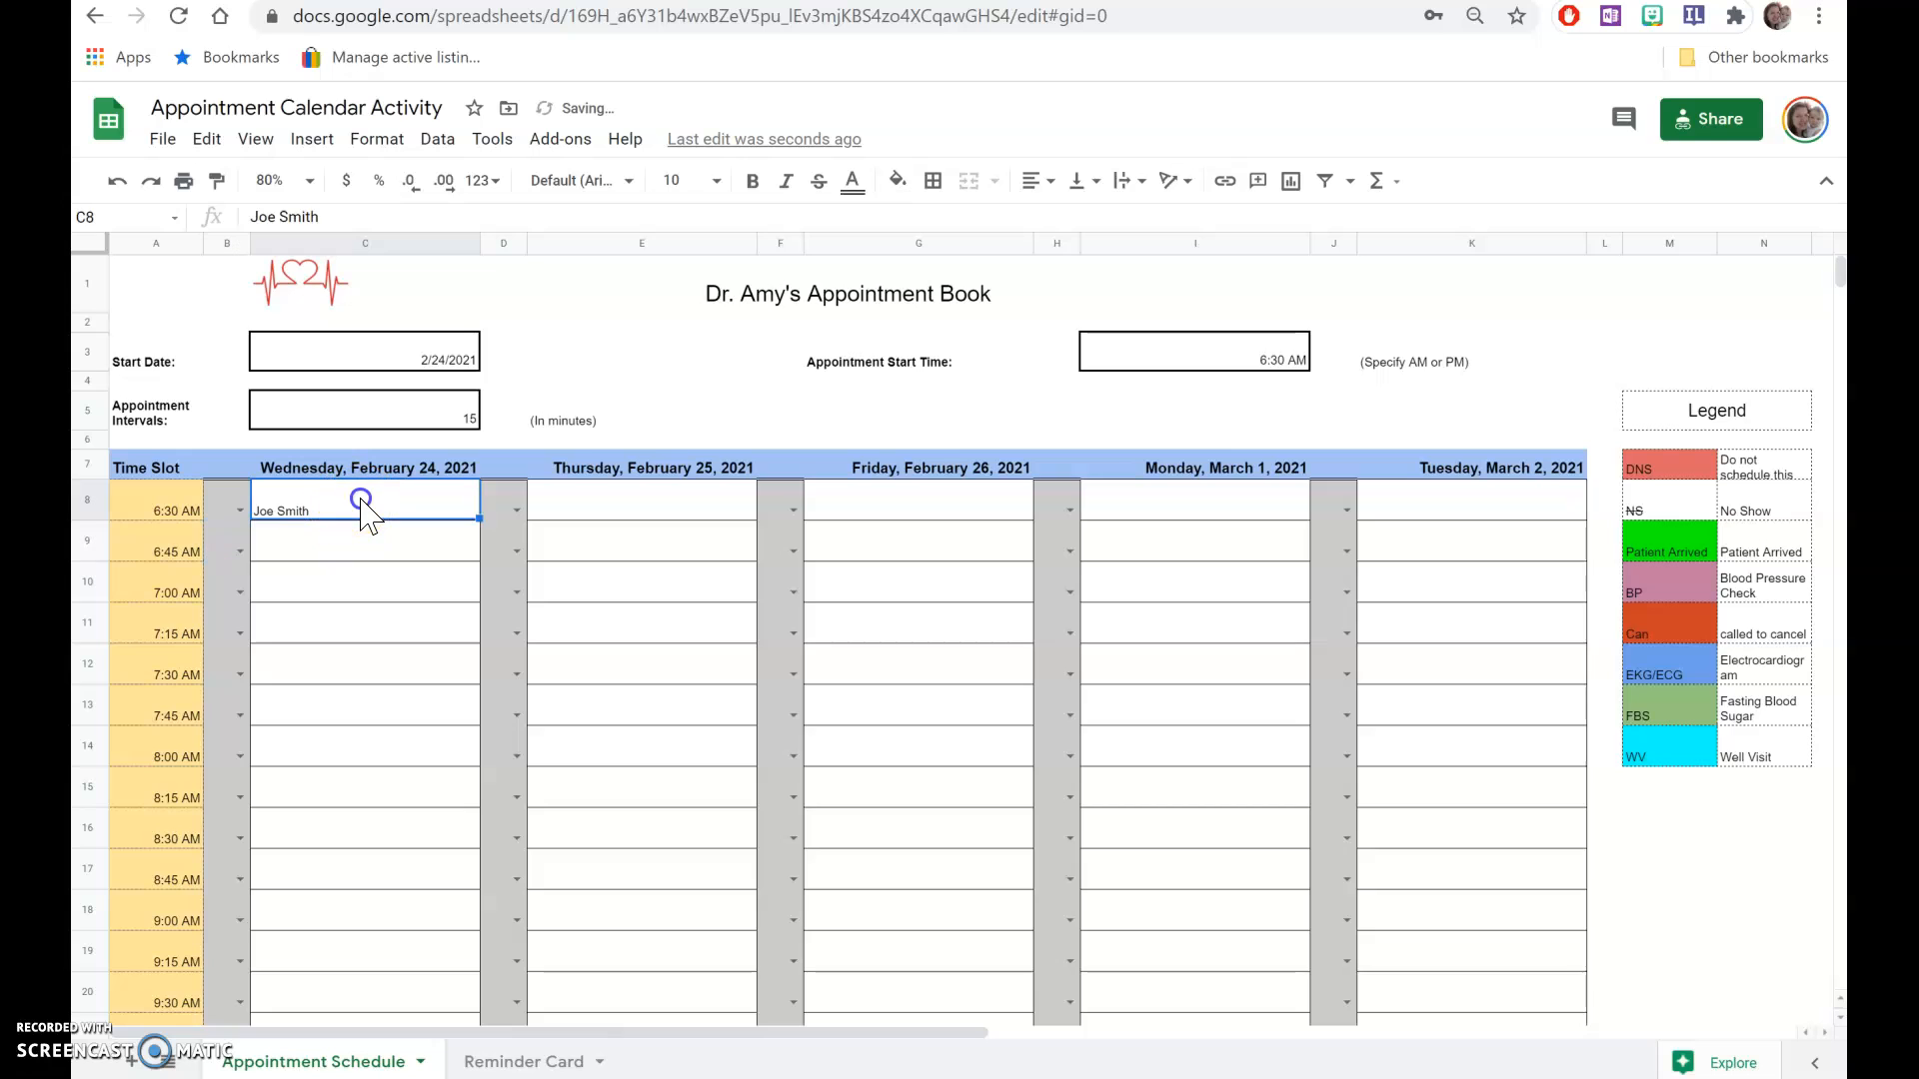
key("BackSpace")
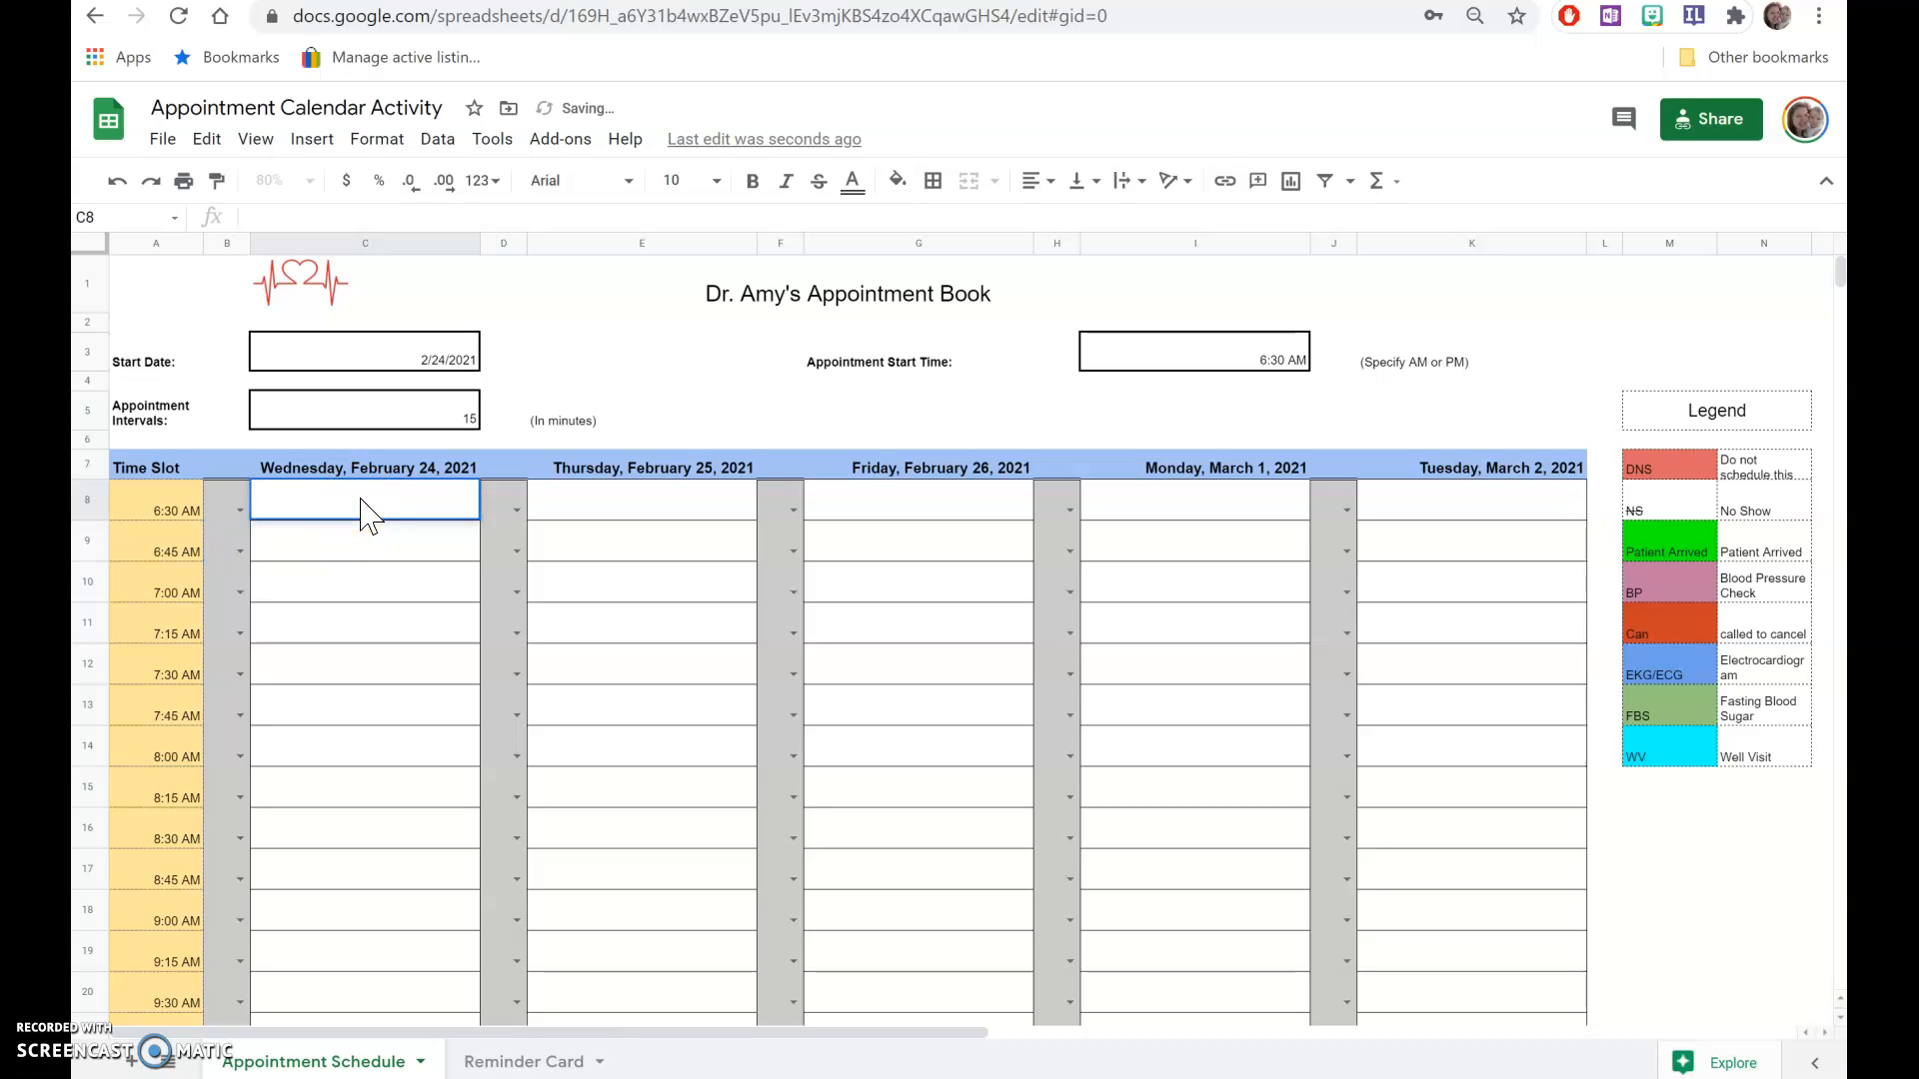
key("Return")
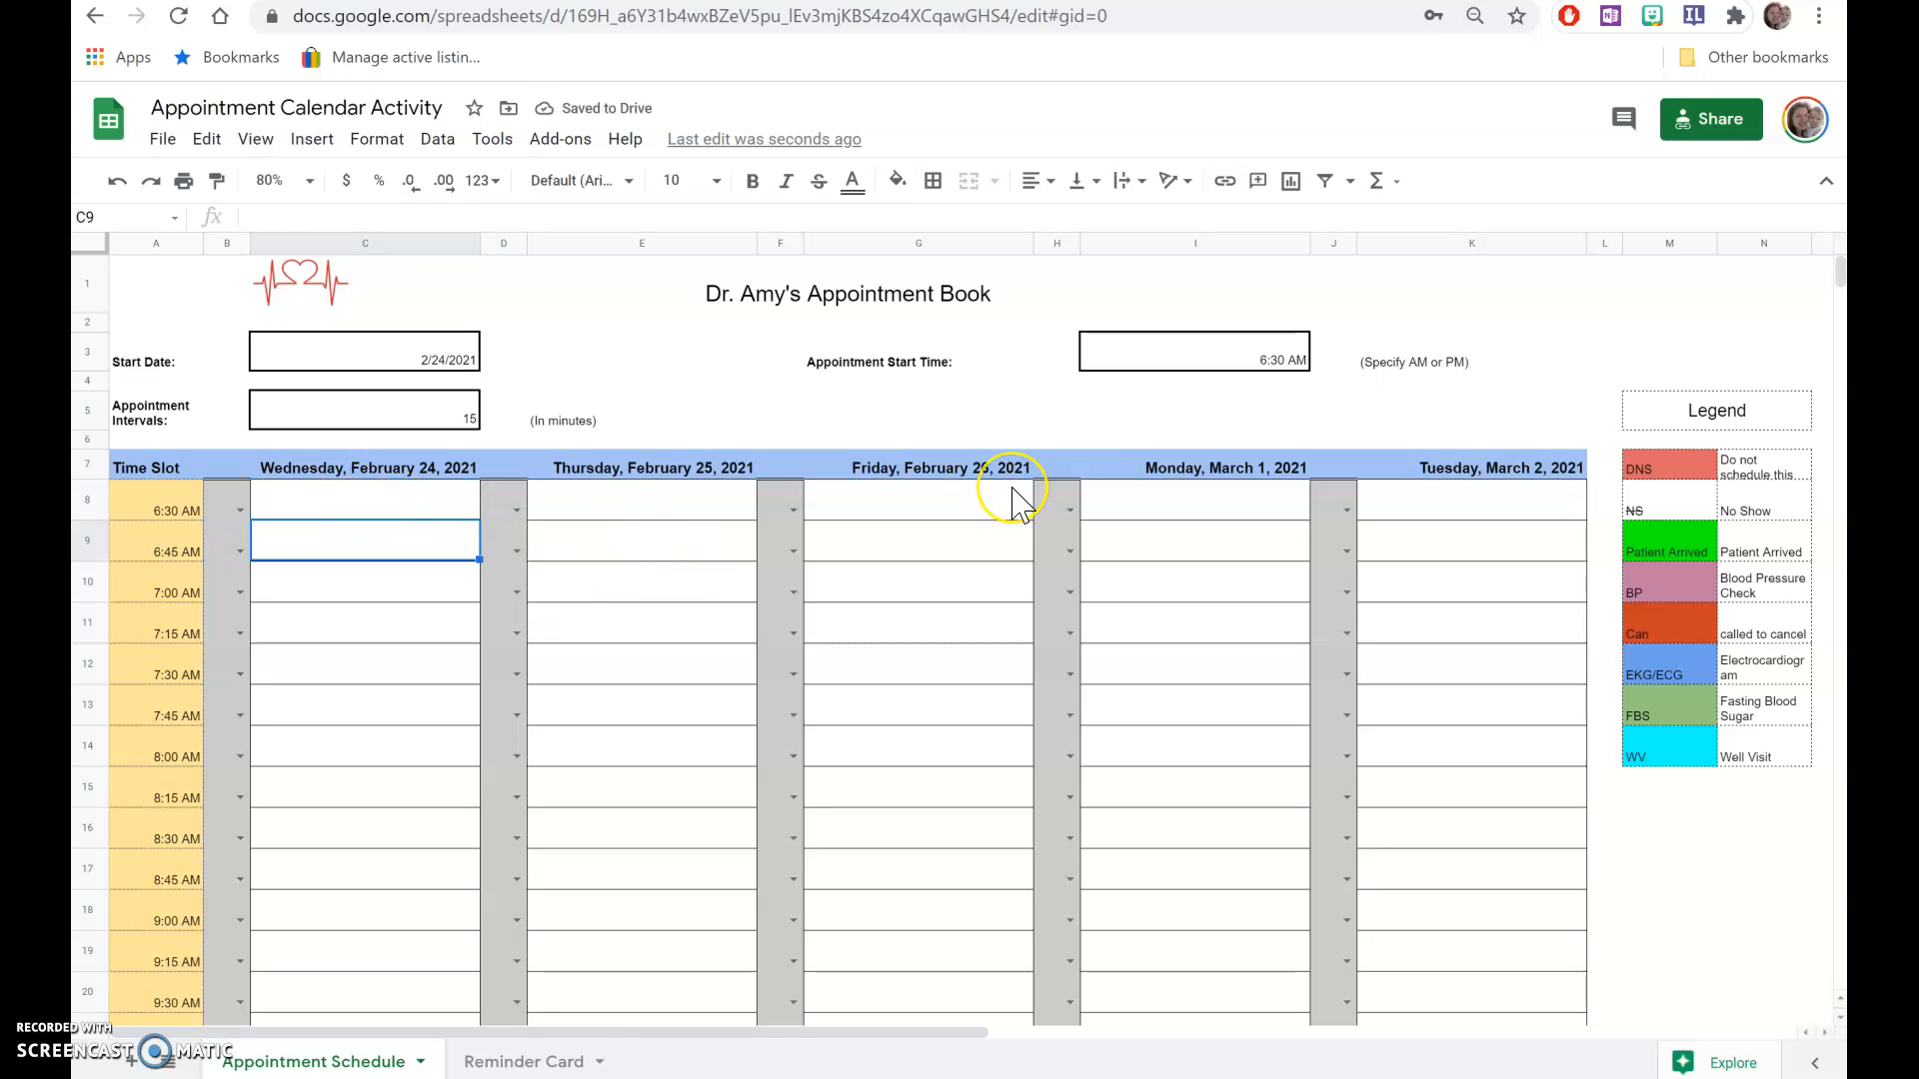